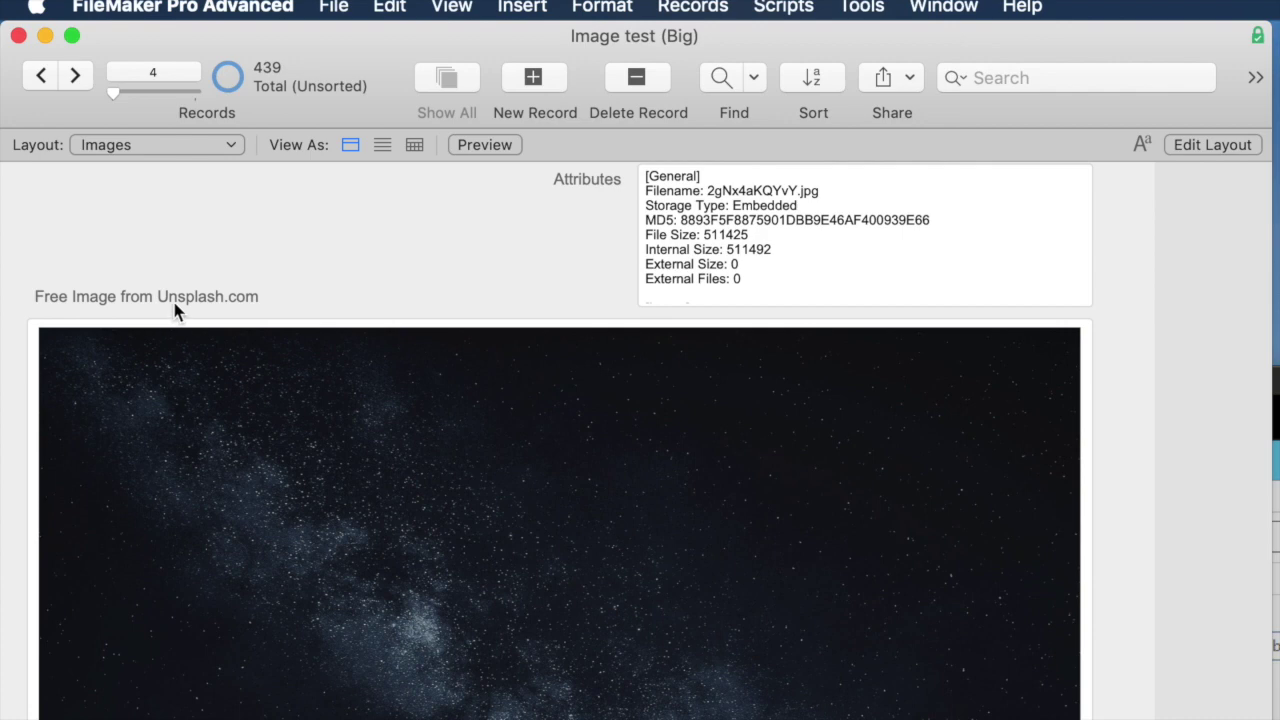
Step: Expand the Attributes field and browse forward through the image records to record 419, examining each image's storage type and sizes
{"action": "left_click", "coordinate": [712, 278]}
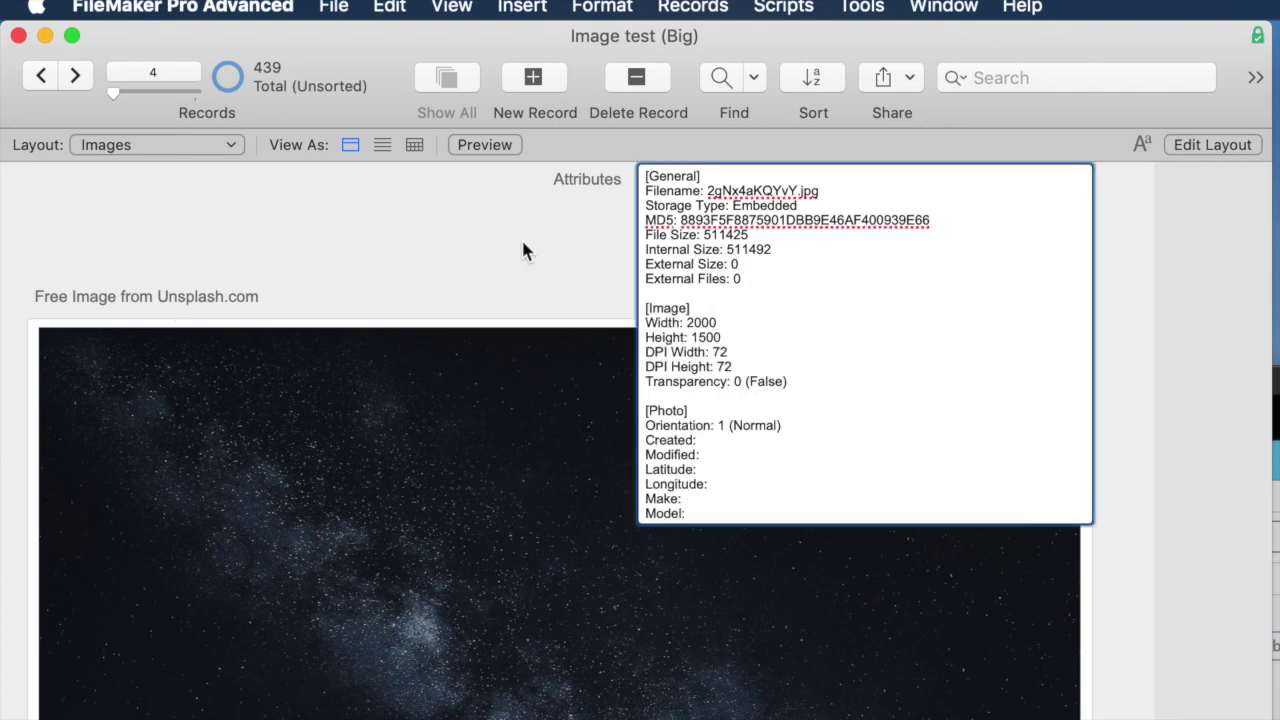
{"action": "key", "text": "ctrl+Down"}
{"action": "key", "text": "ctrl+Down"}
{"action": "key", "text": "ctrl+Down"}
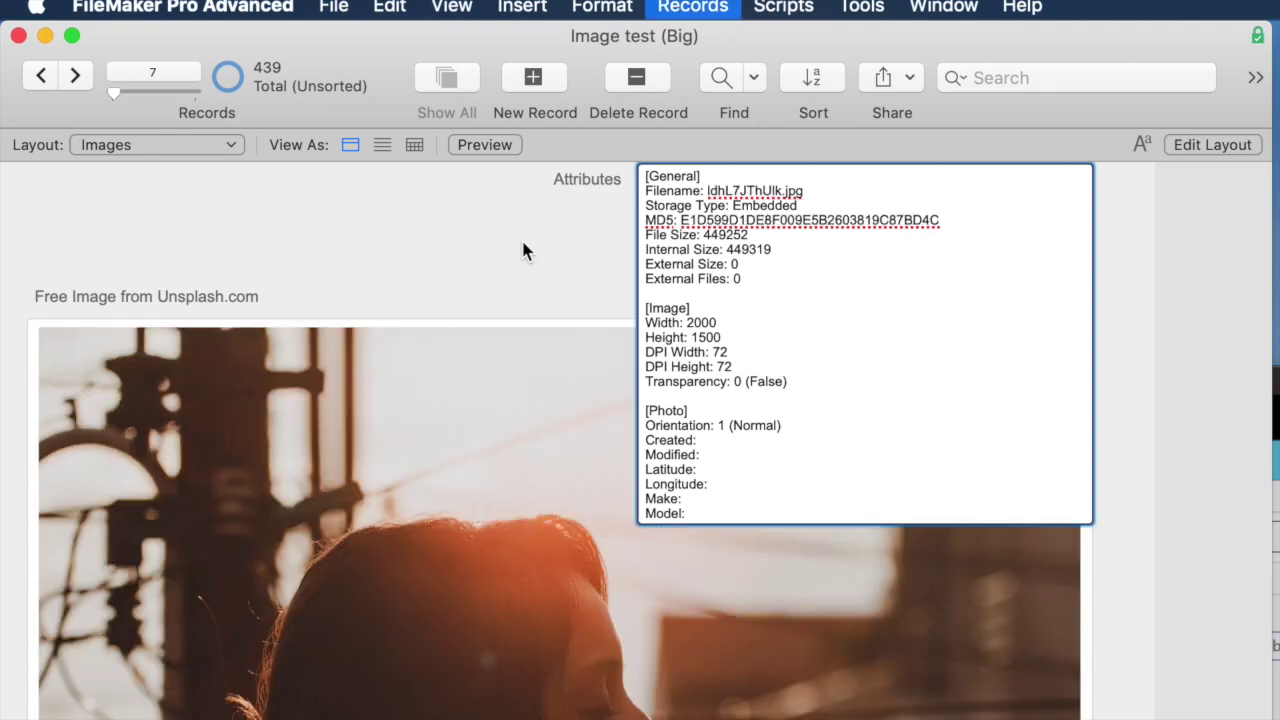
{"action": "key", "text": "ctrl+Down"}
{"action": "left_click", "coordinate": [191, 92]}
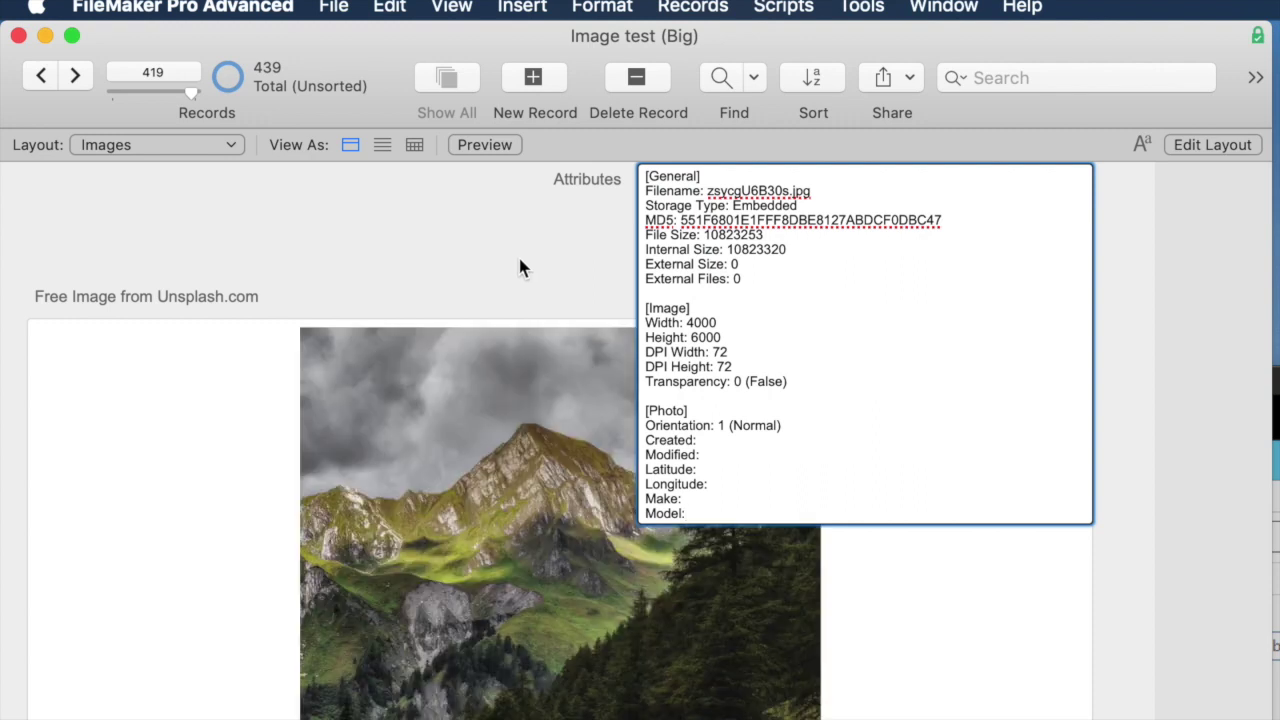
{"action": "left_click", "coordinate": [519, 259]}
Step: Check the Image container field's definition in the Images table, leaving its settings as they are
{"action": "key", "text": "super+shift+d"}
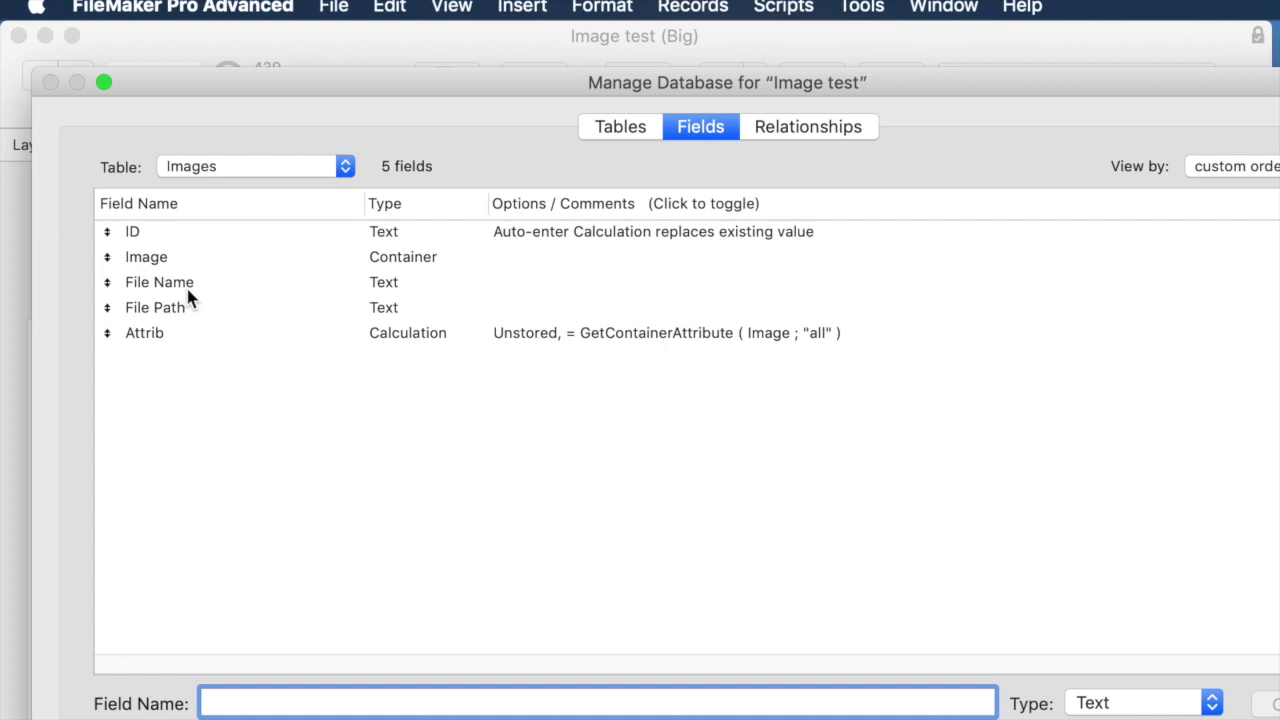
{"action": "left_click", "coordinate": [183, 256]}
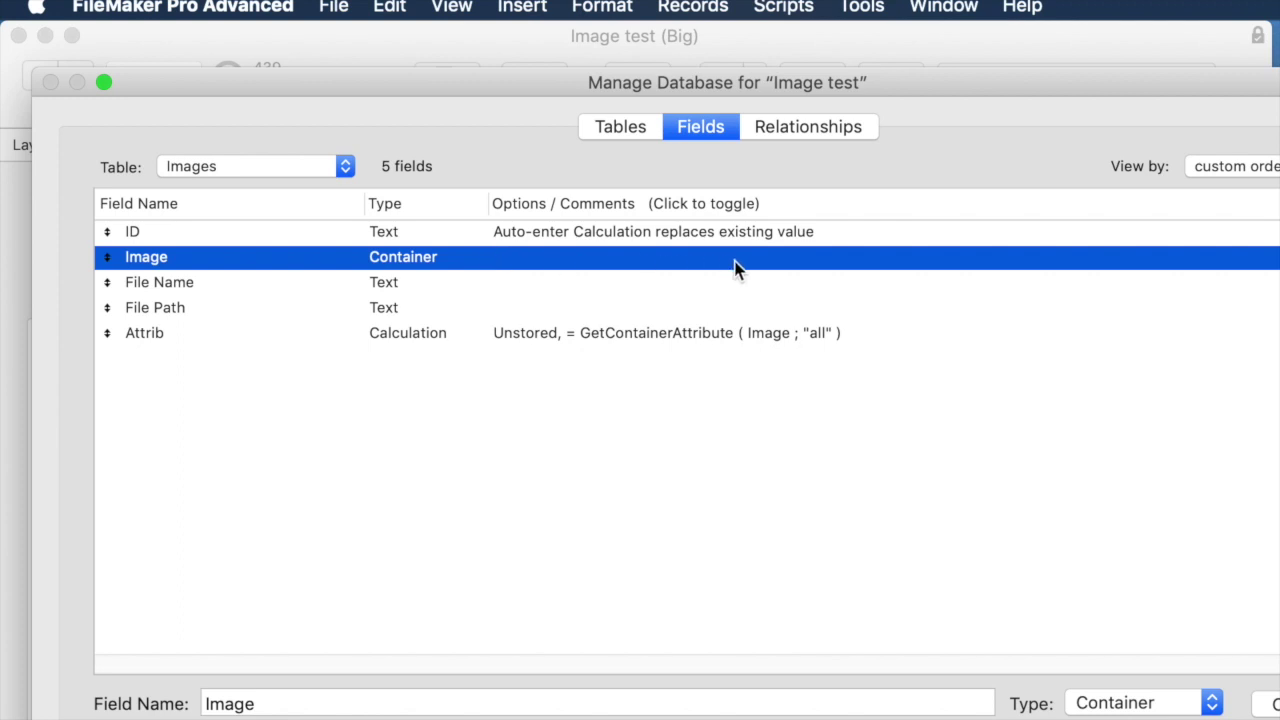
{"action": "key", "text": "Return"}
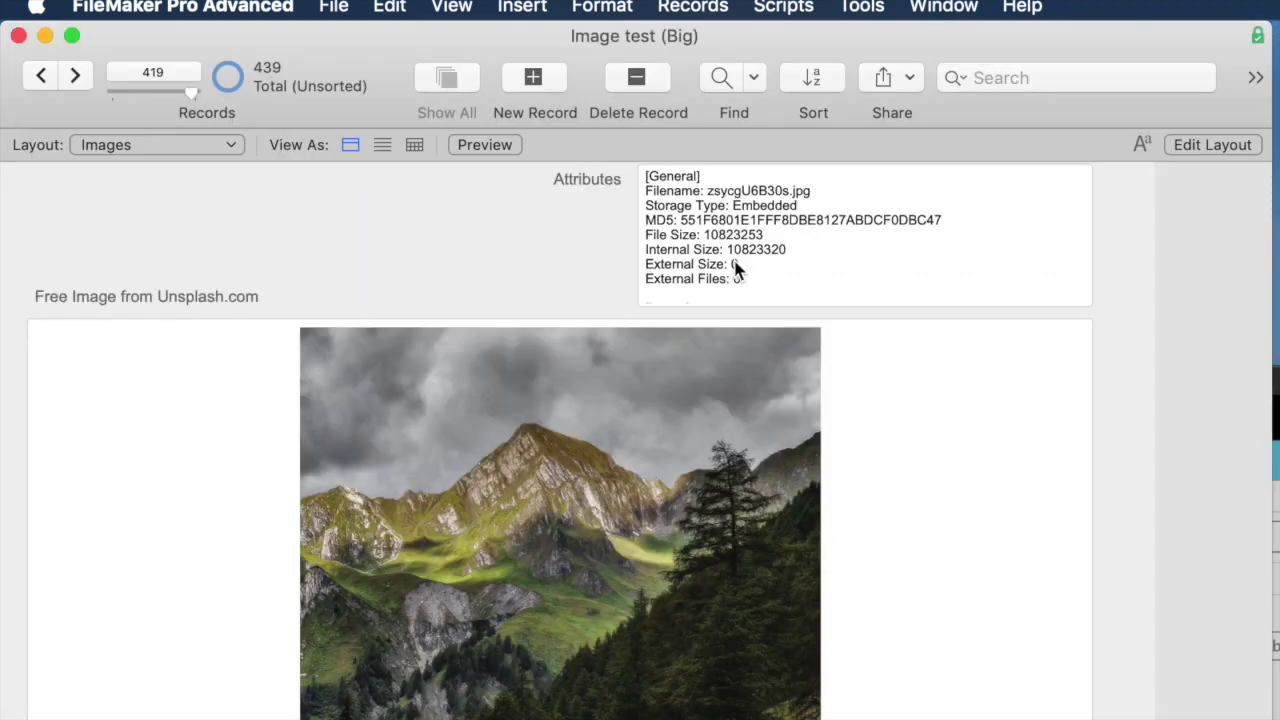
Step: Switch to Jump Desktop, check the Image test database file's size in the server's BIG folder, and return to FileMaker Pro
{"action": "left_click", "coordinate": [1276, 400]}
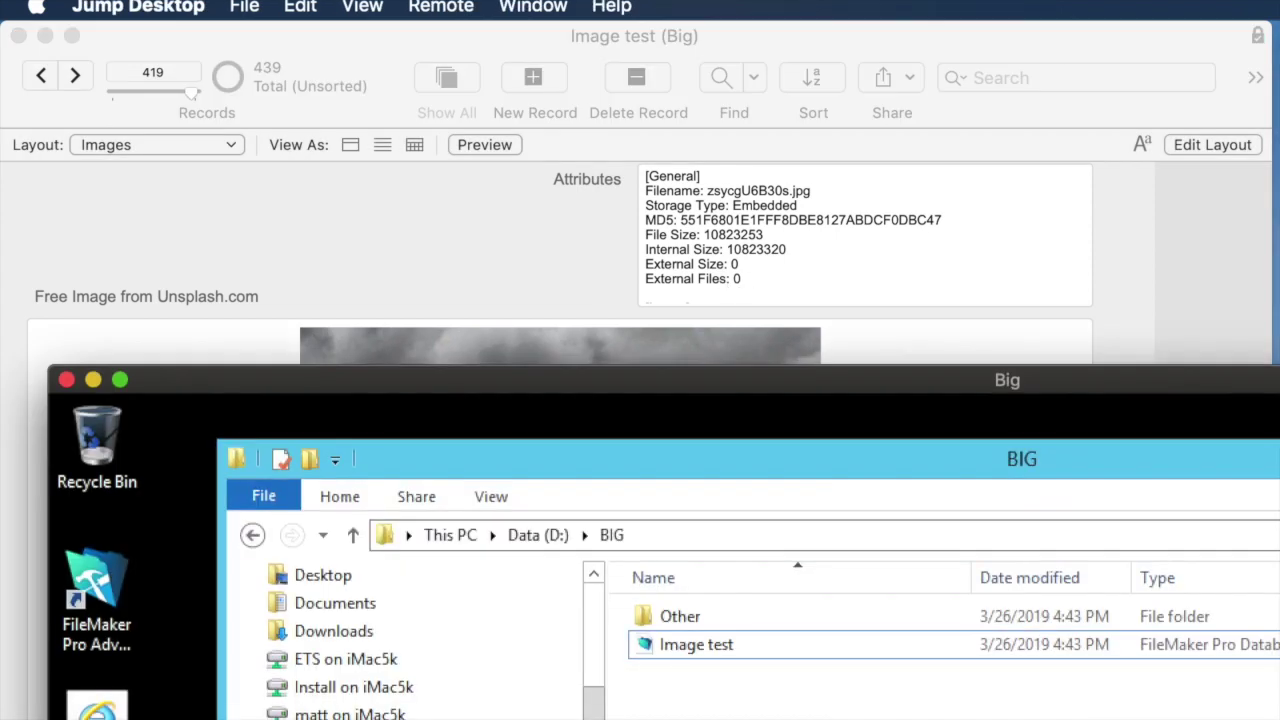
{"action": "double_click", "coordinate": [651, 380]}
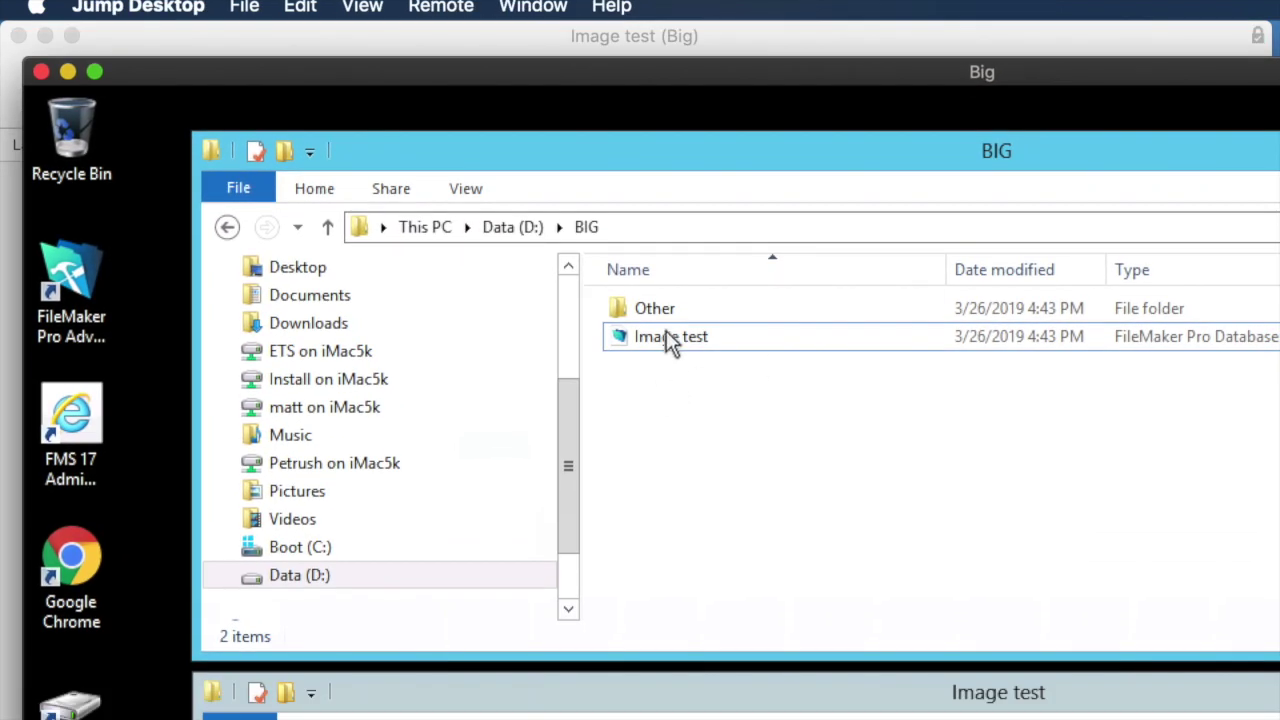
{"action": "left_click", "coordinate": [666, 336]}
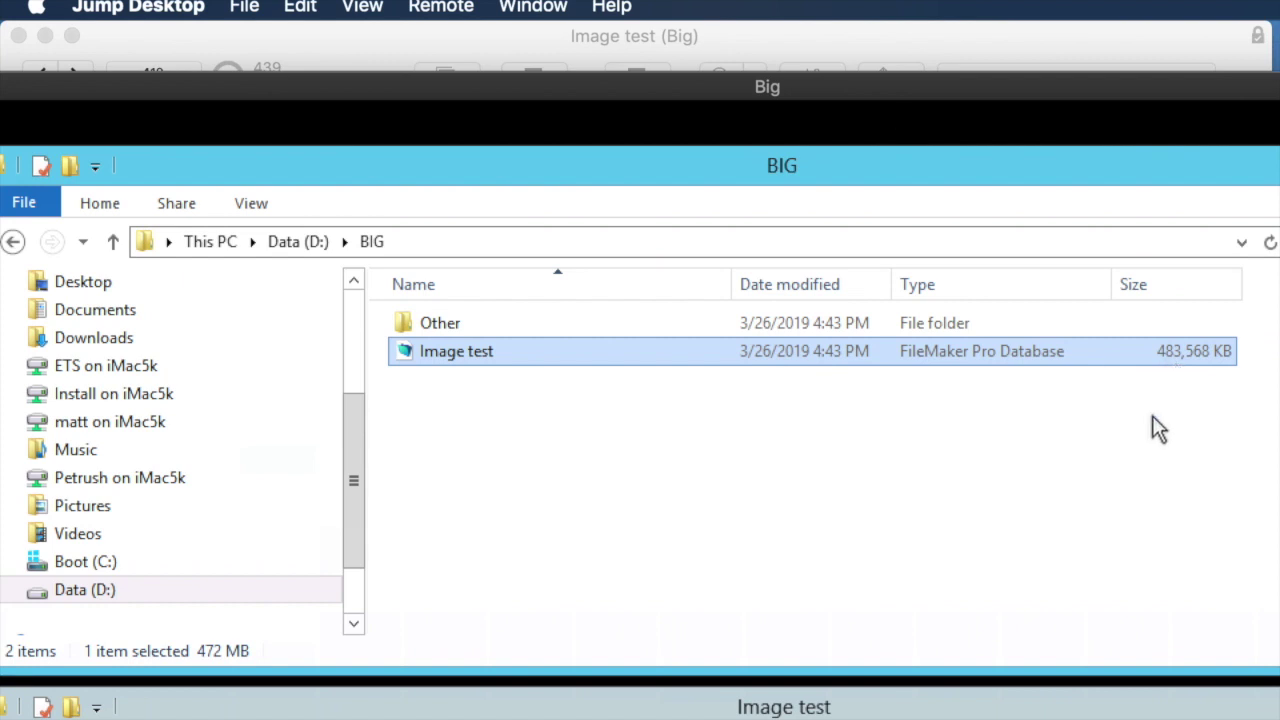
{"action": "left_click", "coordinate": [505, 709]}
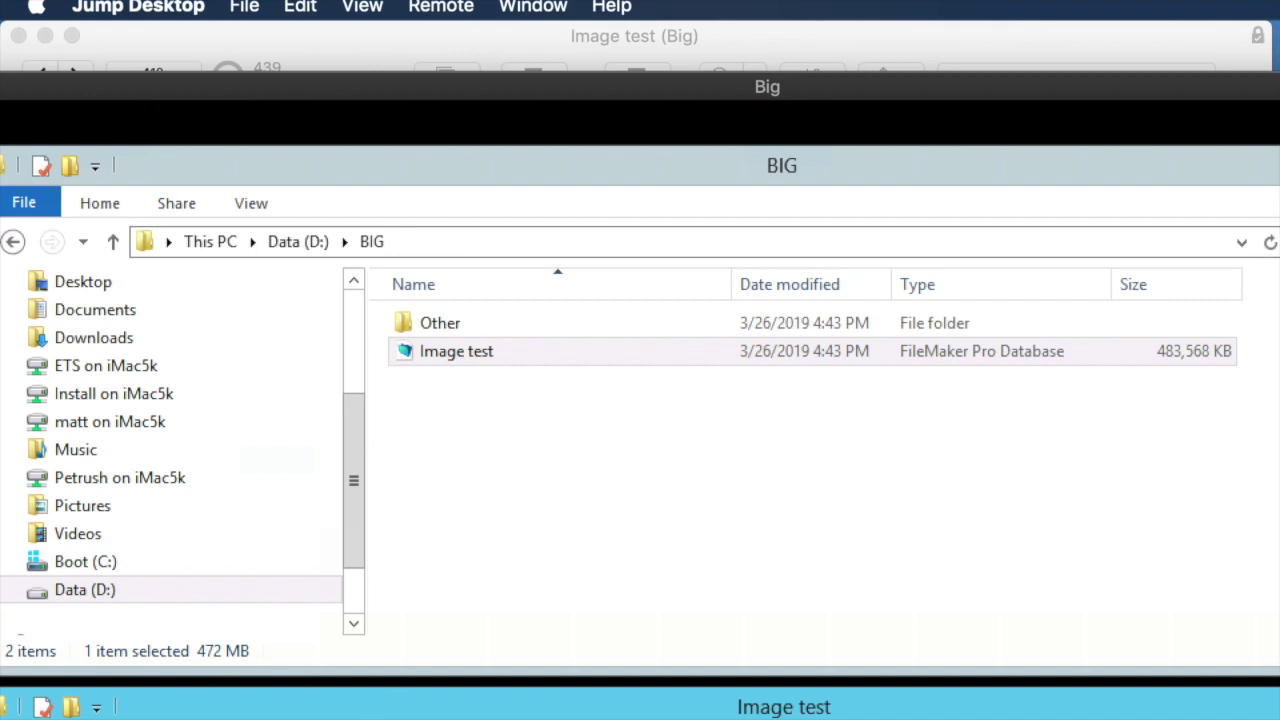
{"action": "left_click_drag", "start_coordinate": [306, 89], "coordinate": [1279, 155]}
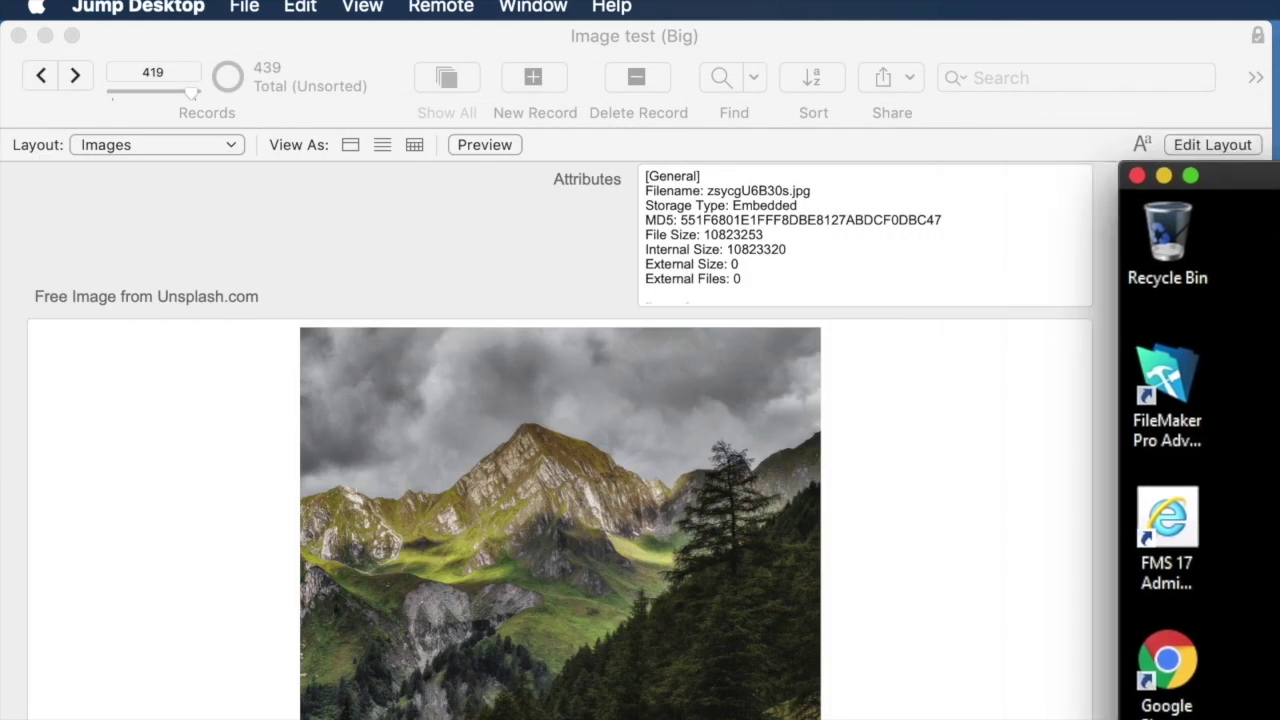
{"action": "left_click", "coordinate": [488, 273]}
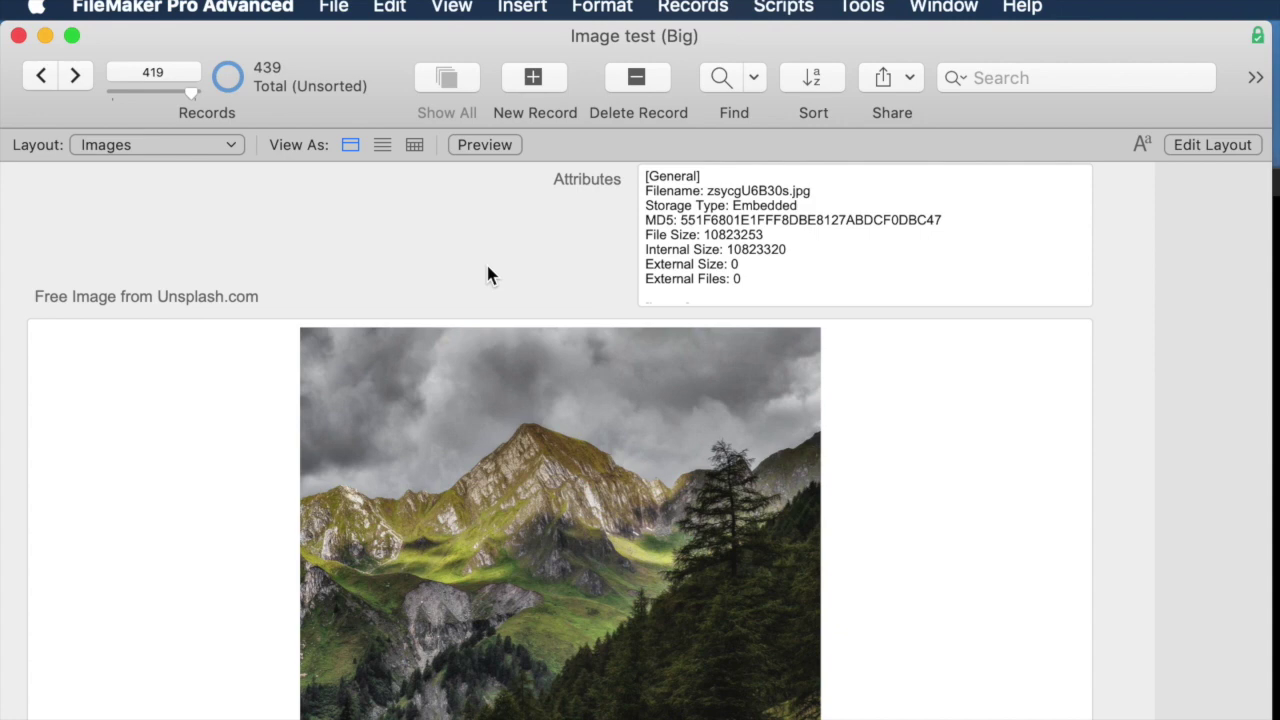
Step: Set the Image container field to store its data externally with open storage, relative to [hosted location]/Image test/, and save the database changes
{"action": "left_click", "coordinate": [333, 7]}
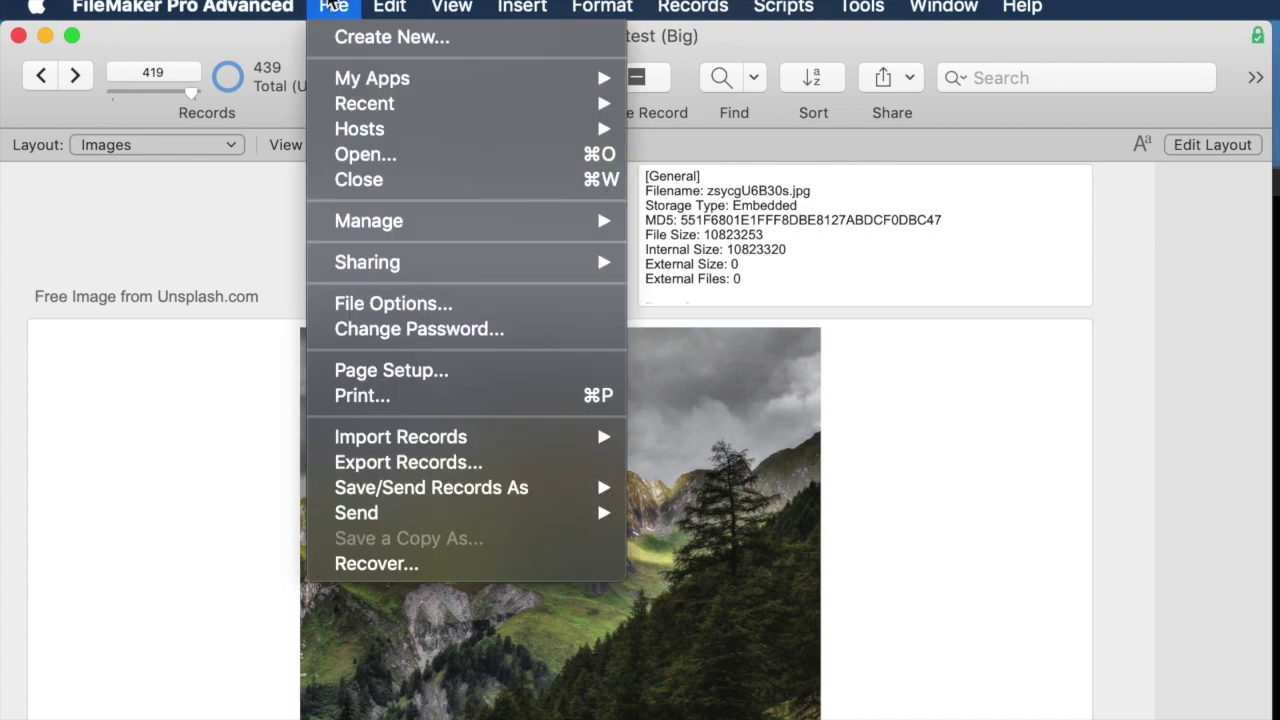
{"action": "mouse_move", "coordinate": [388, 224]}
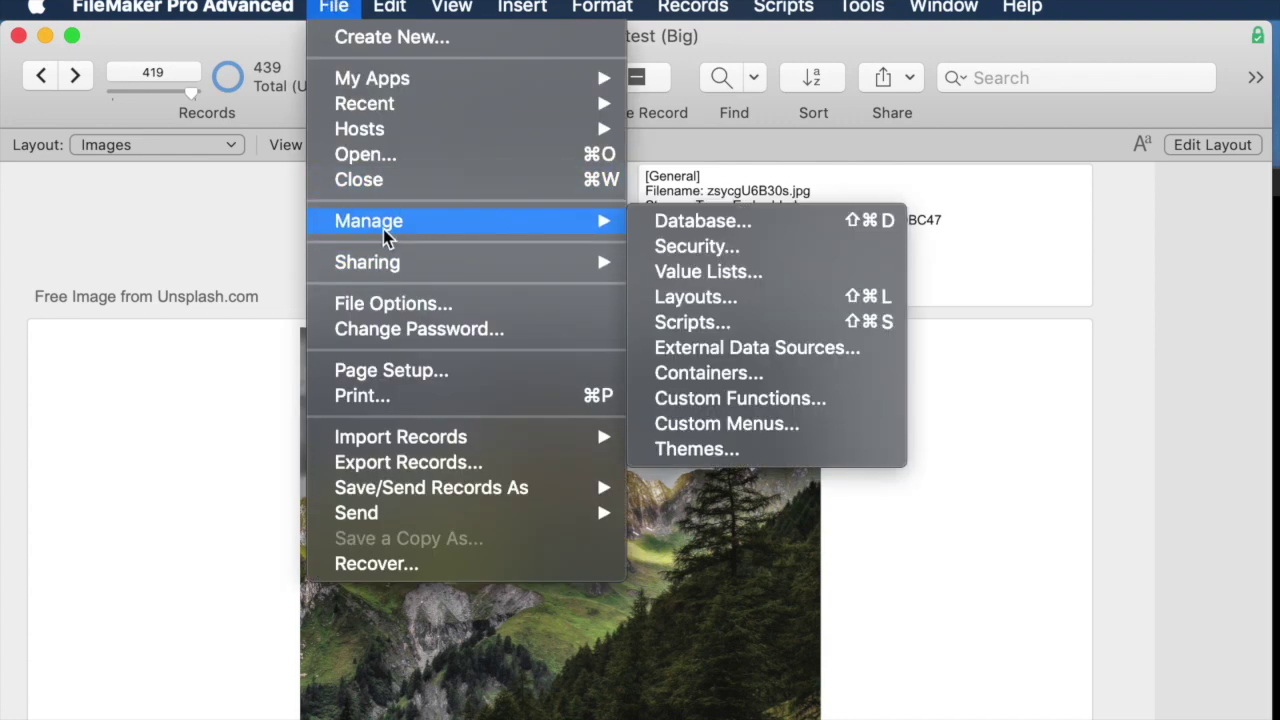
{"action": "left_click", "coordinate": [709, 222]}
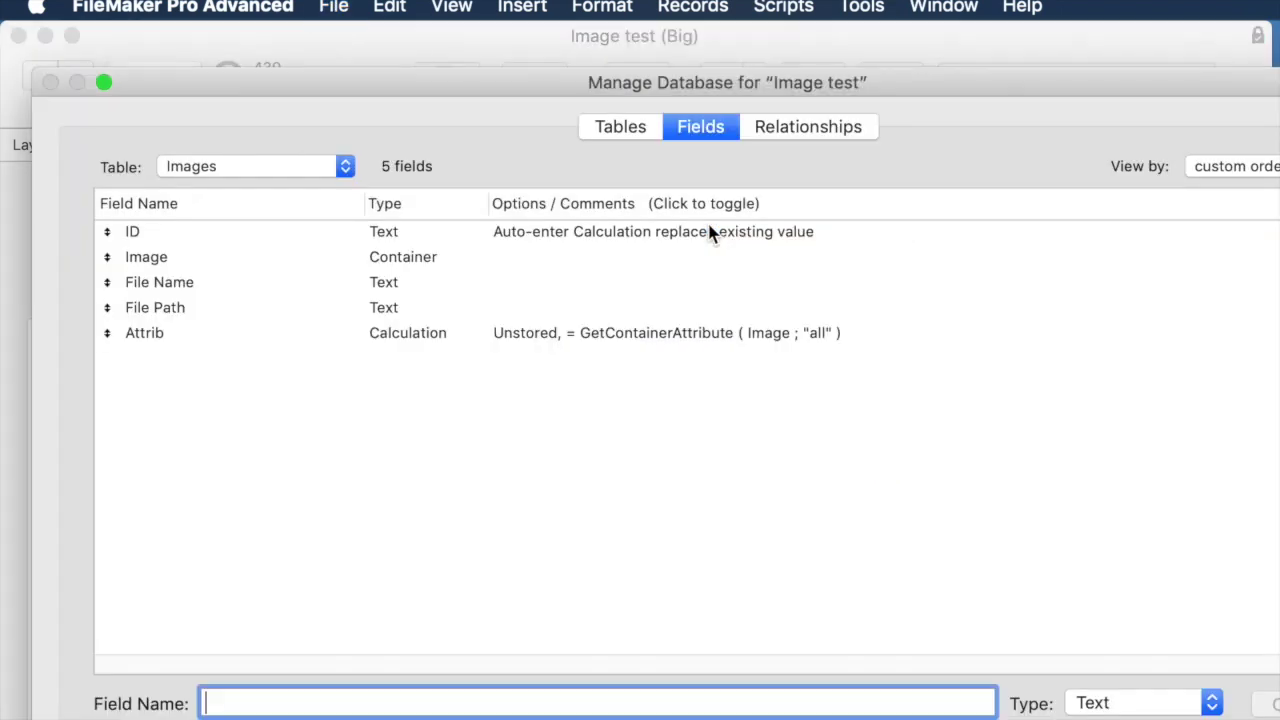
{"action": "left_click", "coordinate": [228, 240]}
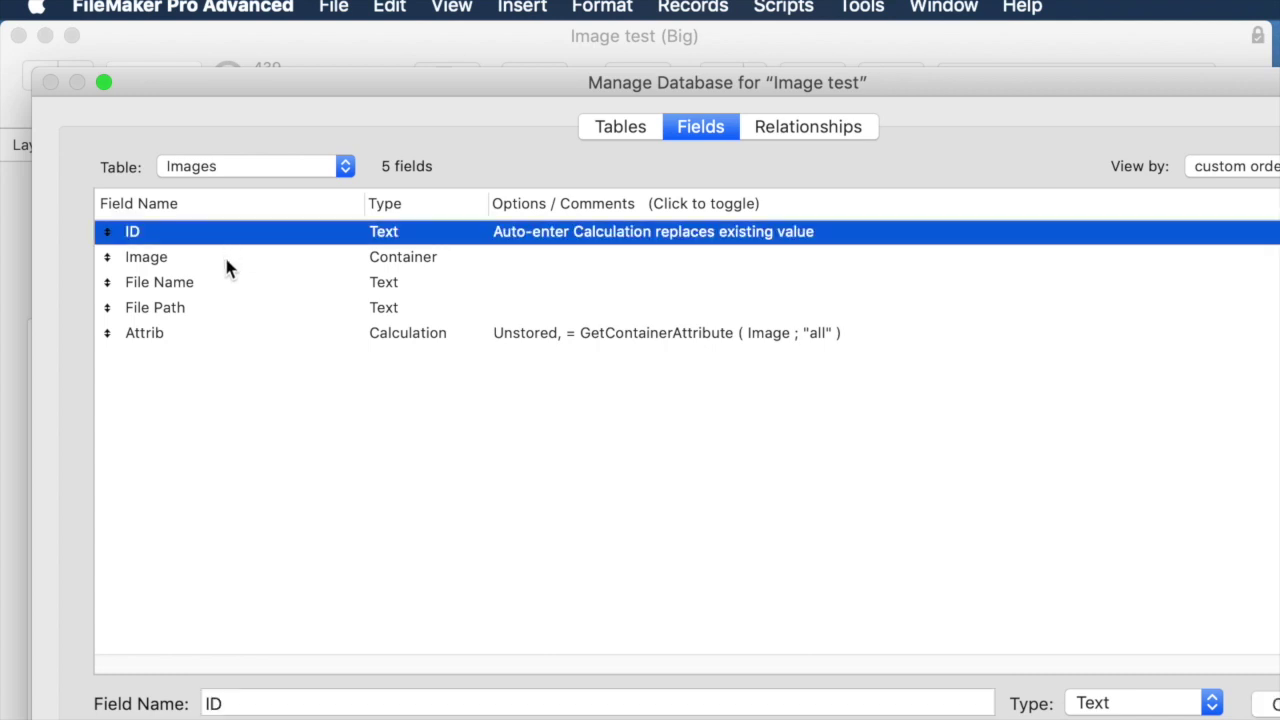
{"action": "left_click", "coordinate": [228, 258]}
{"action": "double_click", "coordinate": [228, 257]}
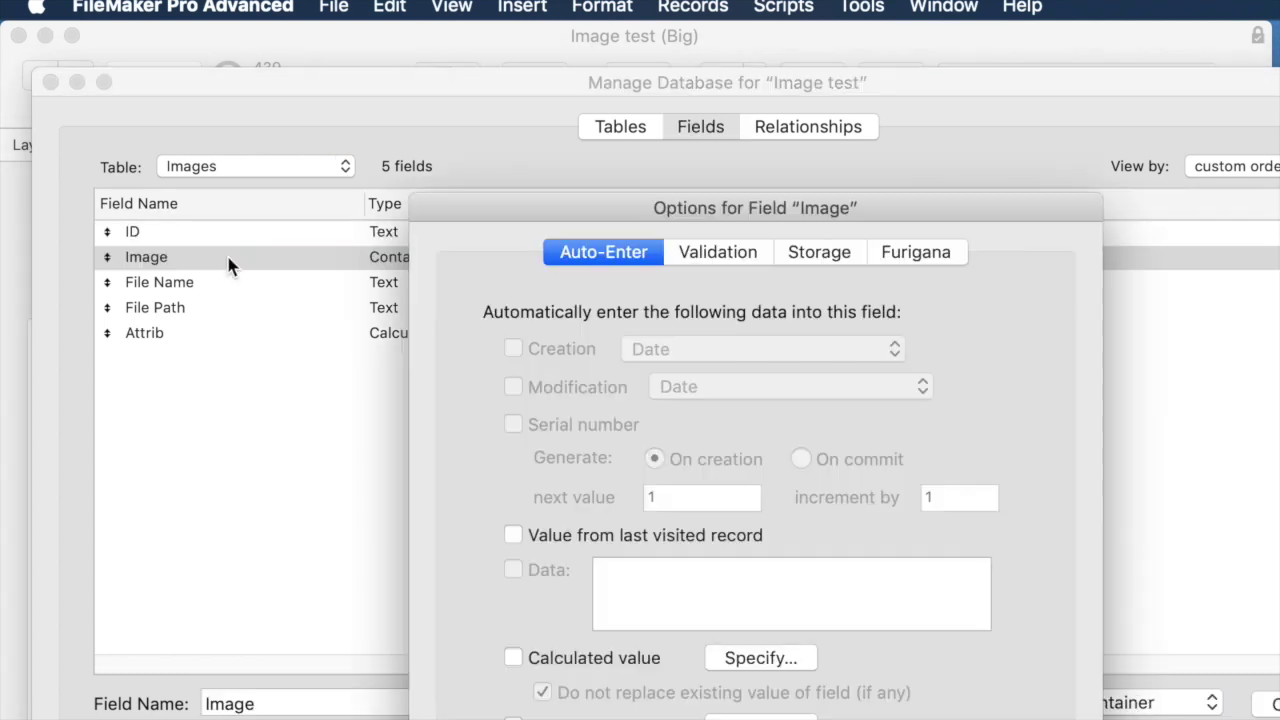
{"action": "left_click", "coordinate": [795, 252]}
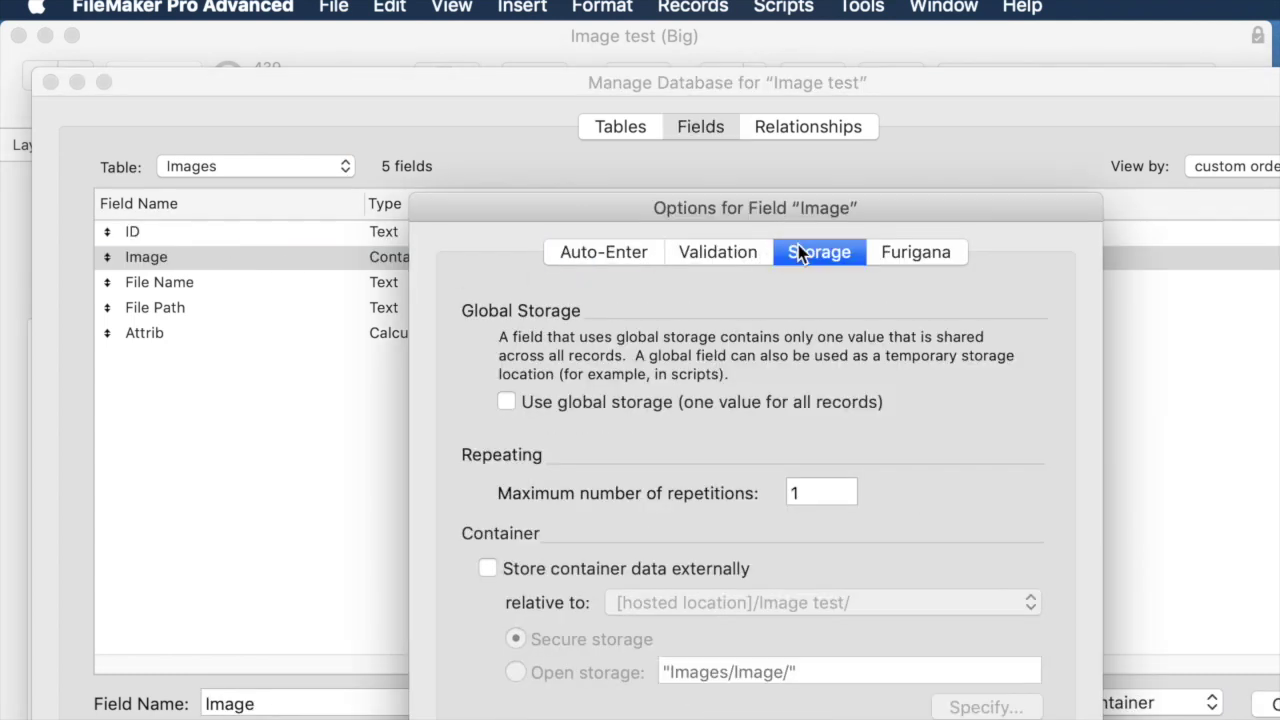
{"action": "left_click", "coordinate": [514, 572]}
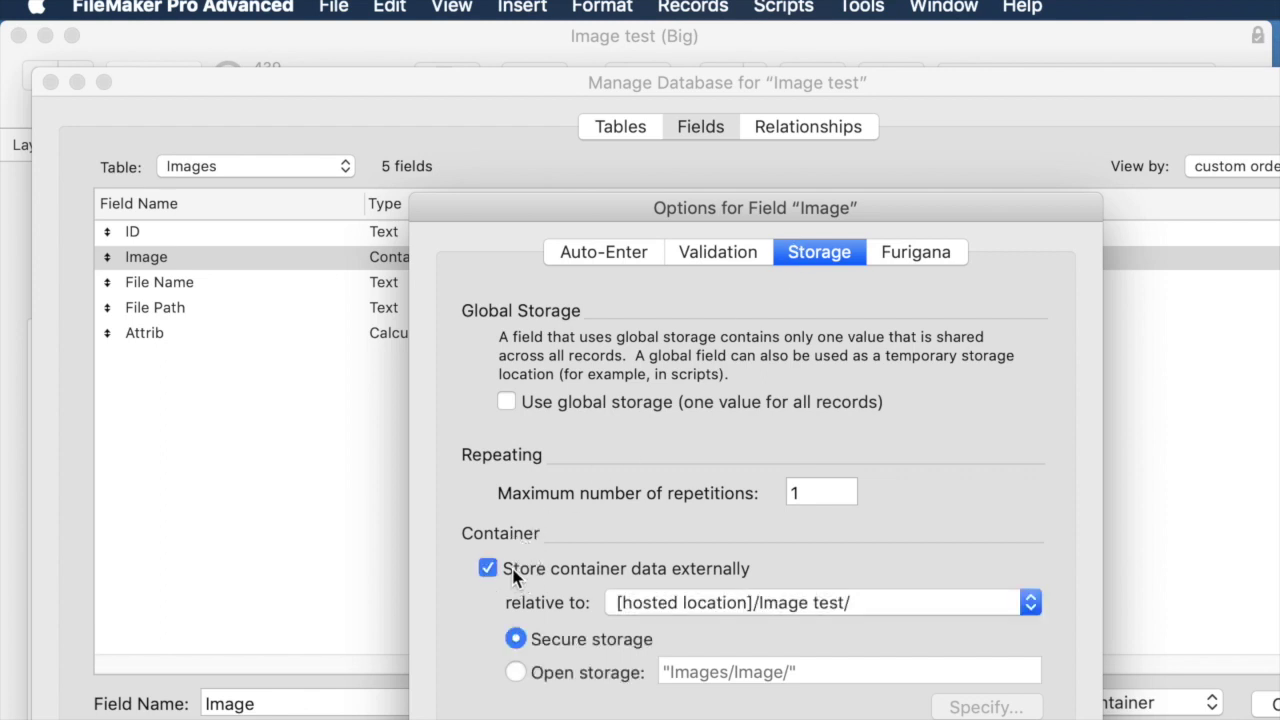
{"action": "left_click", "coordinate": [516, 672]}
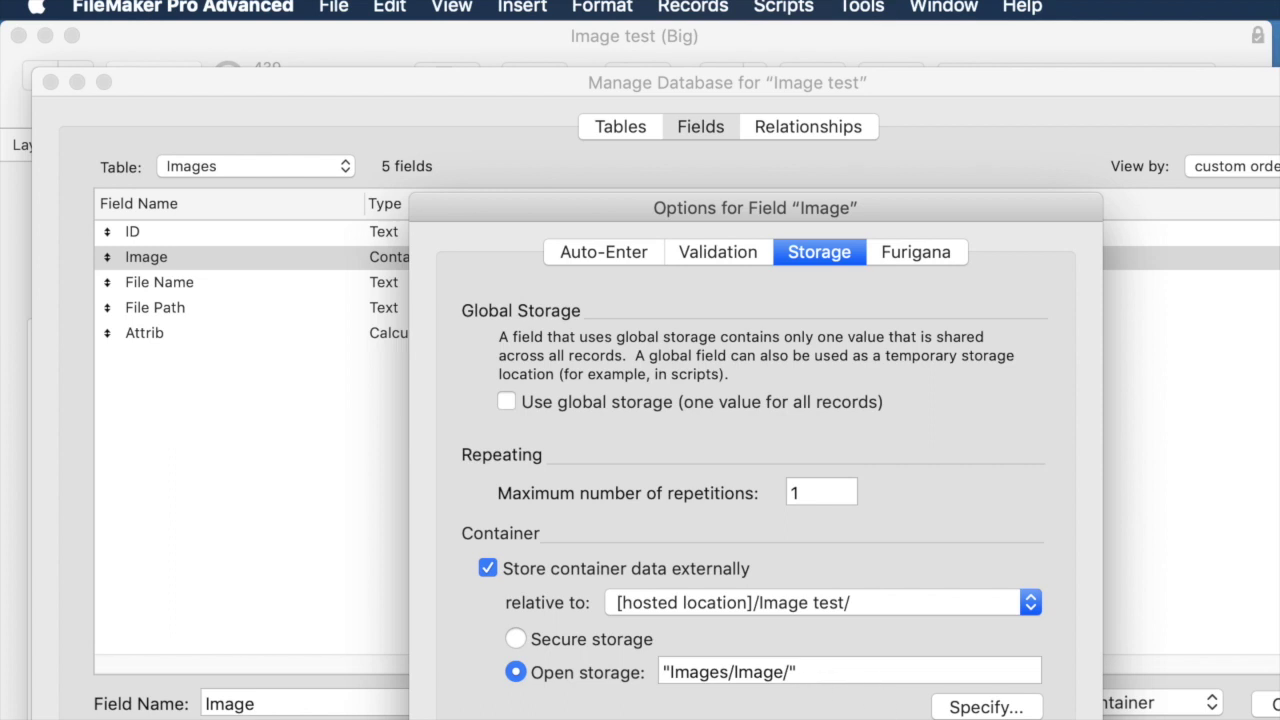
{"action": "key", "text": "Return"}
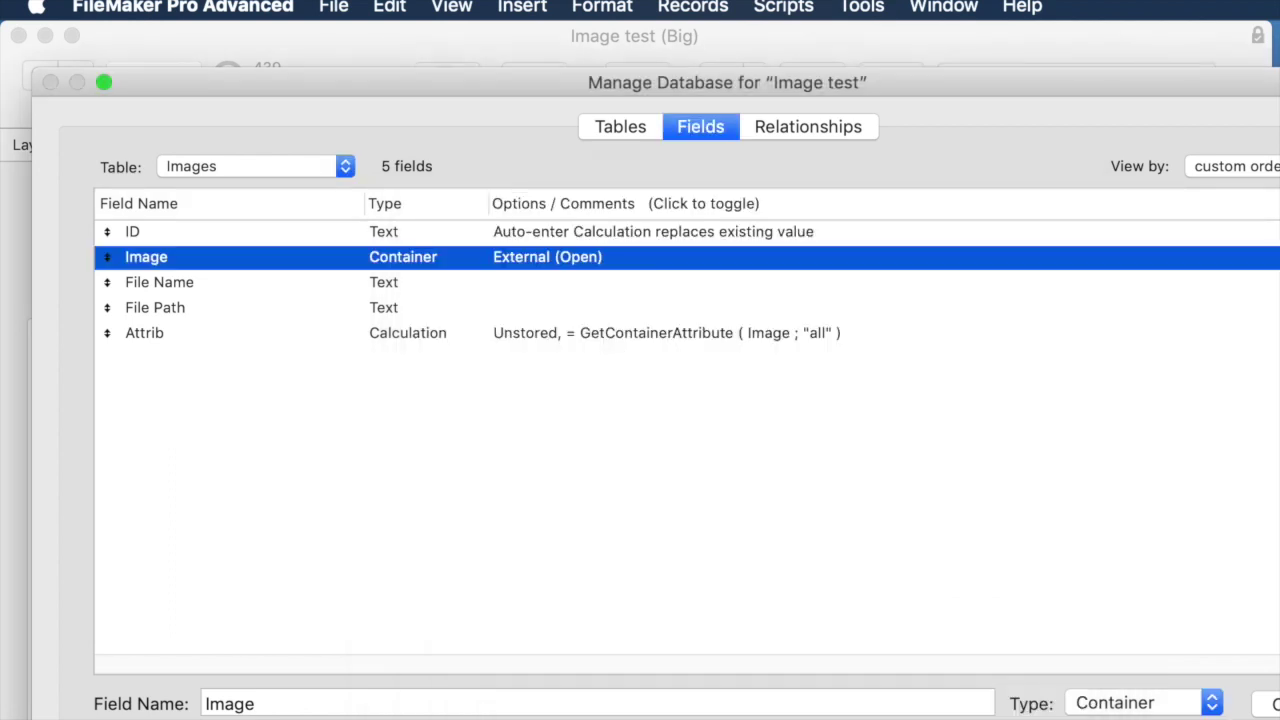
{"action": "key", "text": "Return"}
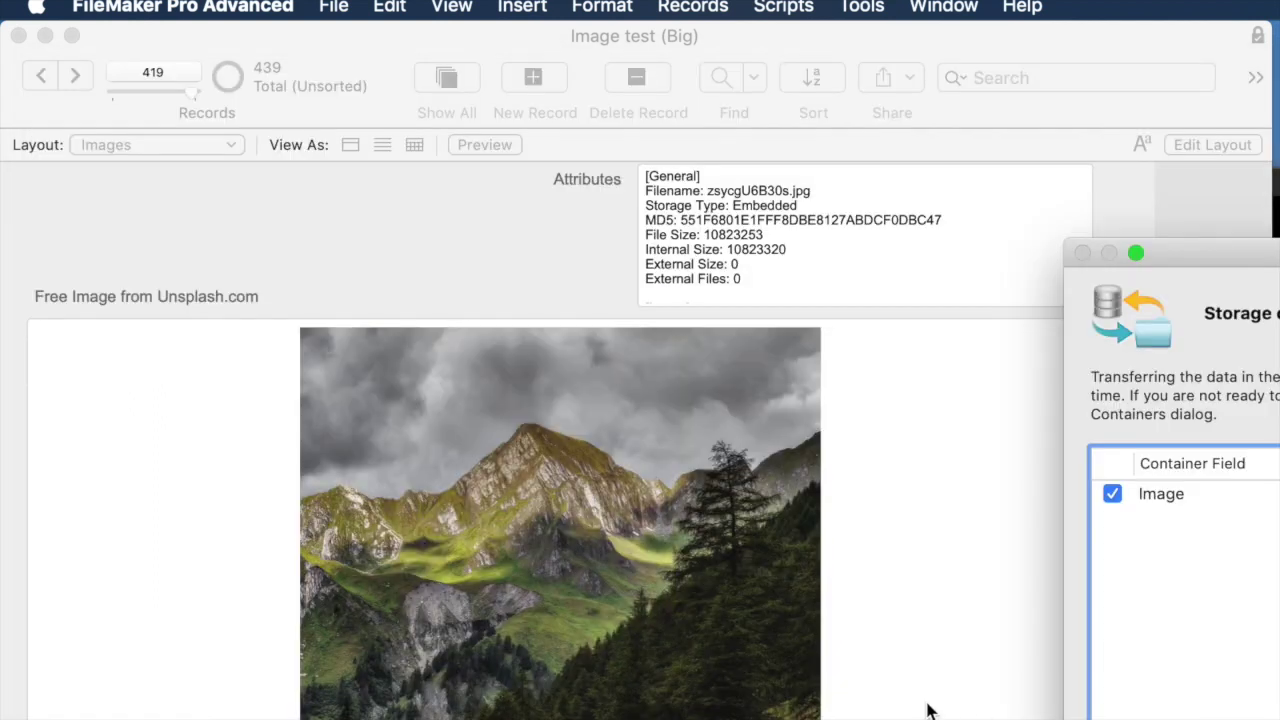
Step: Transfer the Image field's existing container data in the Images table to match the new storage options
{"action": "left_click_drag", "start_coordinate": [1271, 253], "coordinate": [498, 129]}
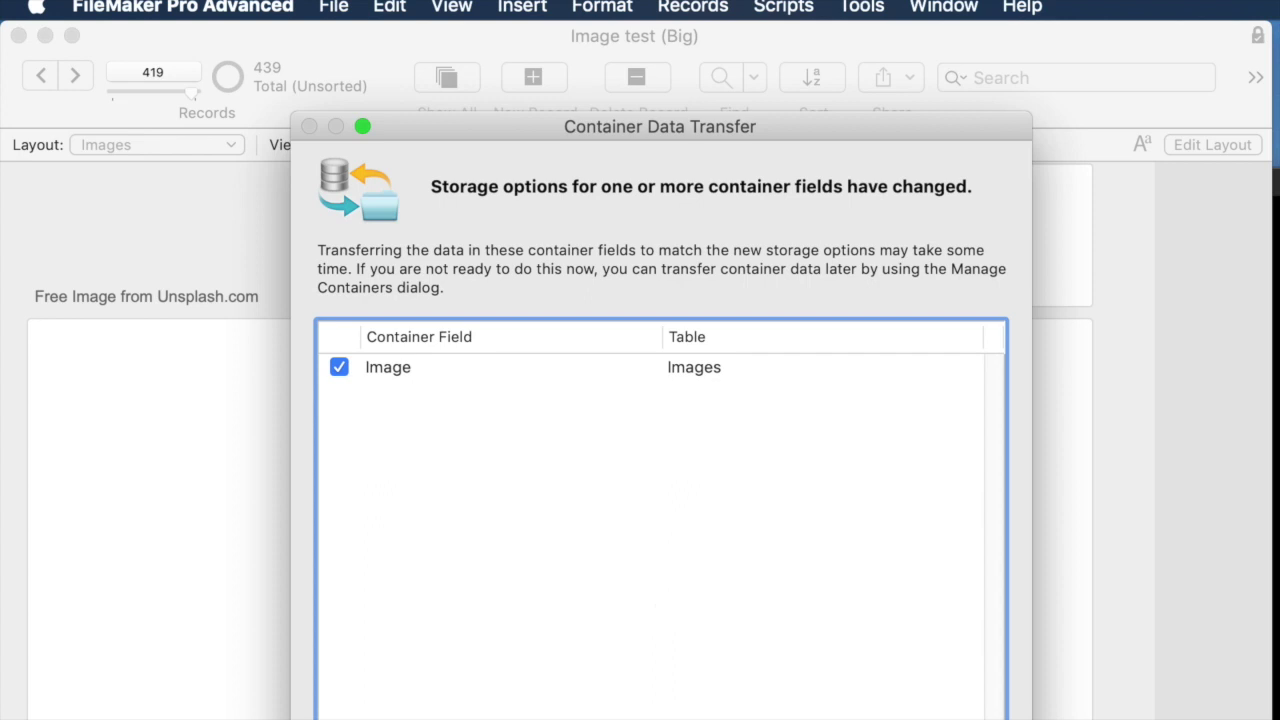
{"action": "key", "text": "Return"}
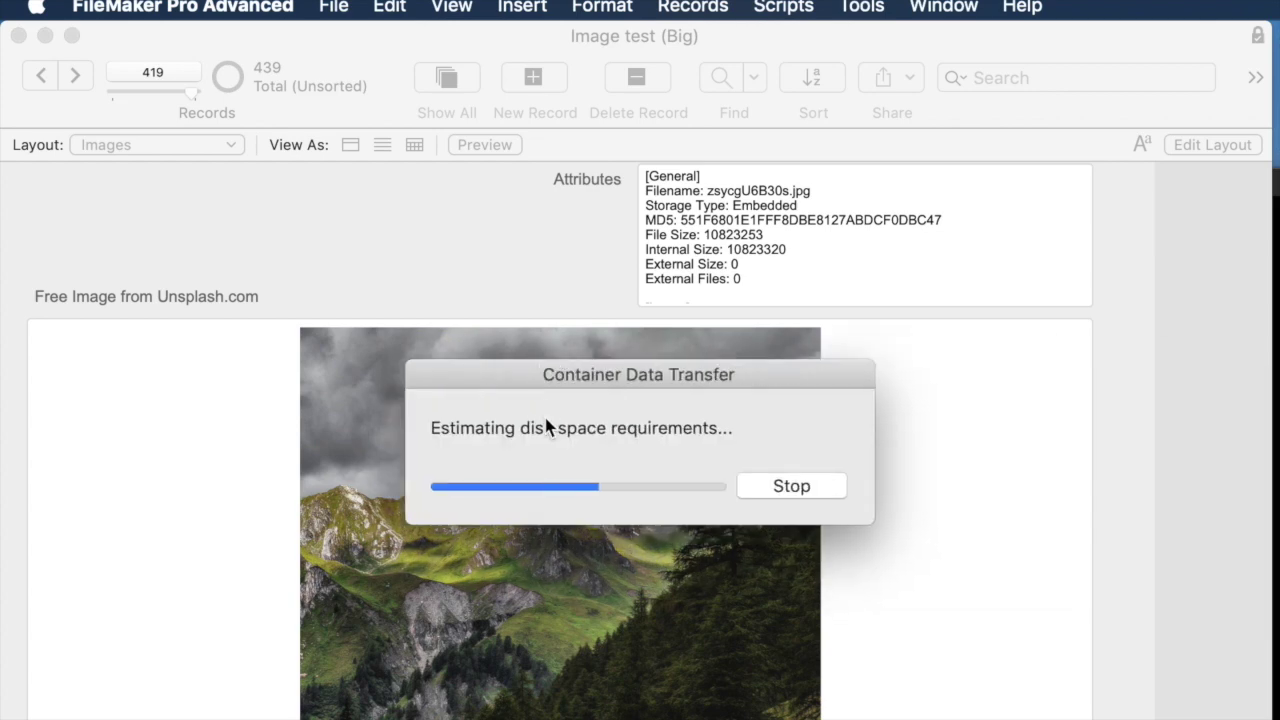
{"action": "key", "text": "super+Tab"}
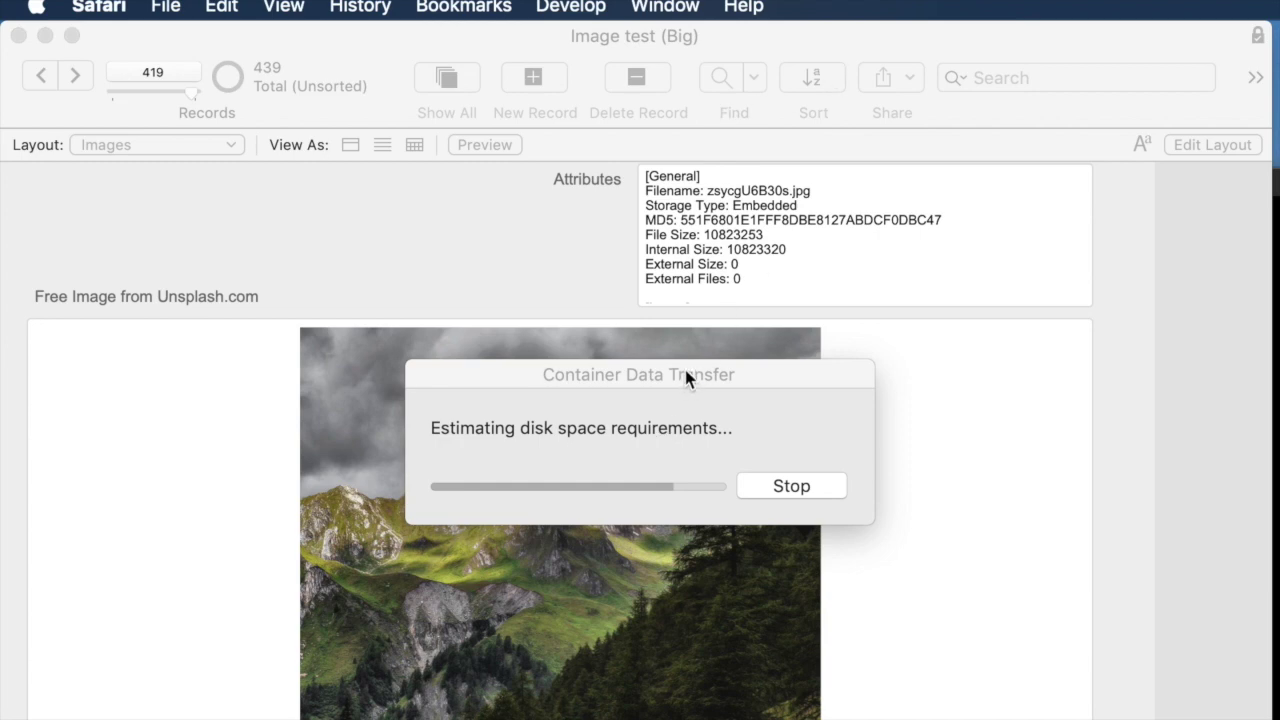
{"action": "key", "text": "super+Tab"}
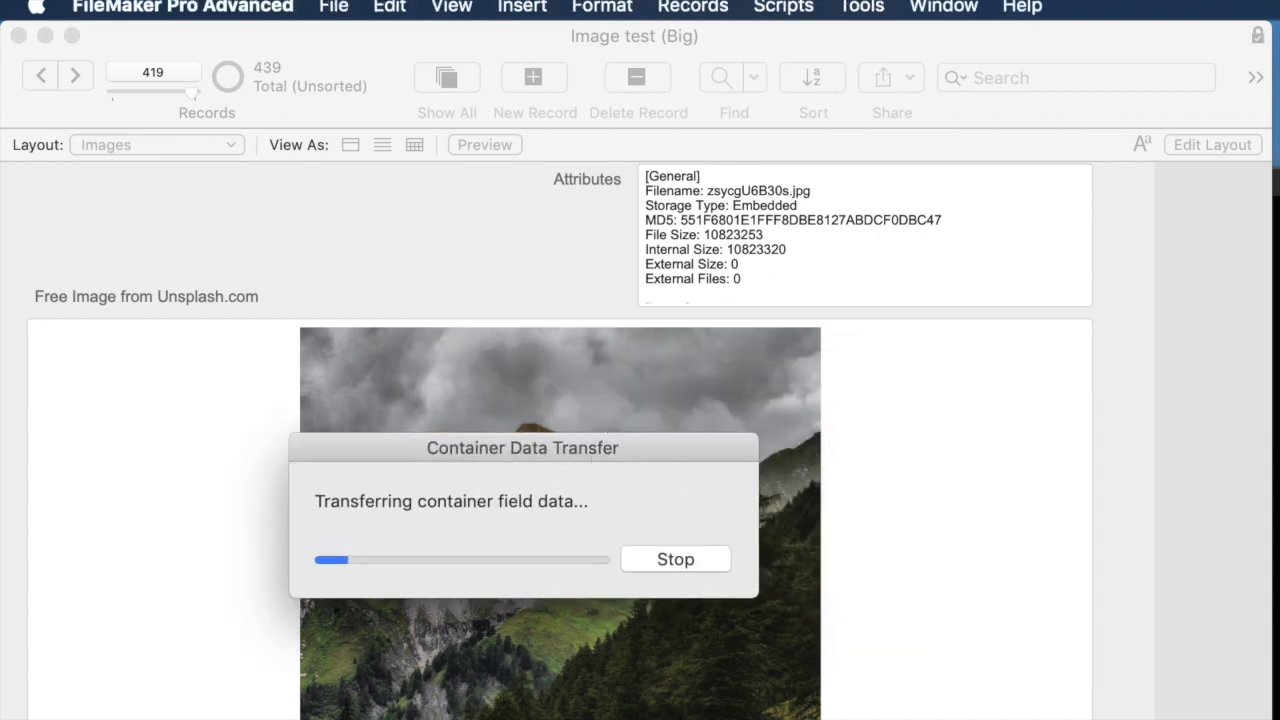
Step: Switch to Jump Desktop and examine the server's BIG and Image folders while the container data transfers
{"action": "key", "text": "super+Tab"}
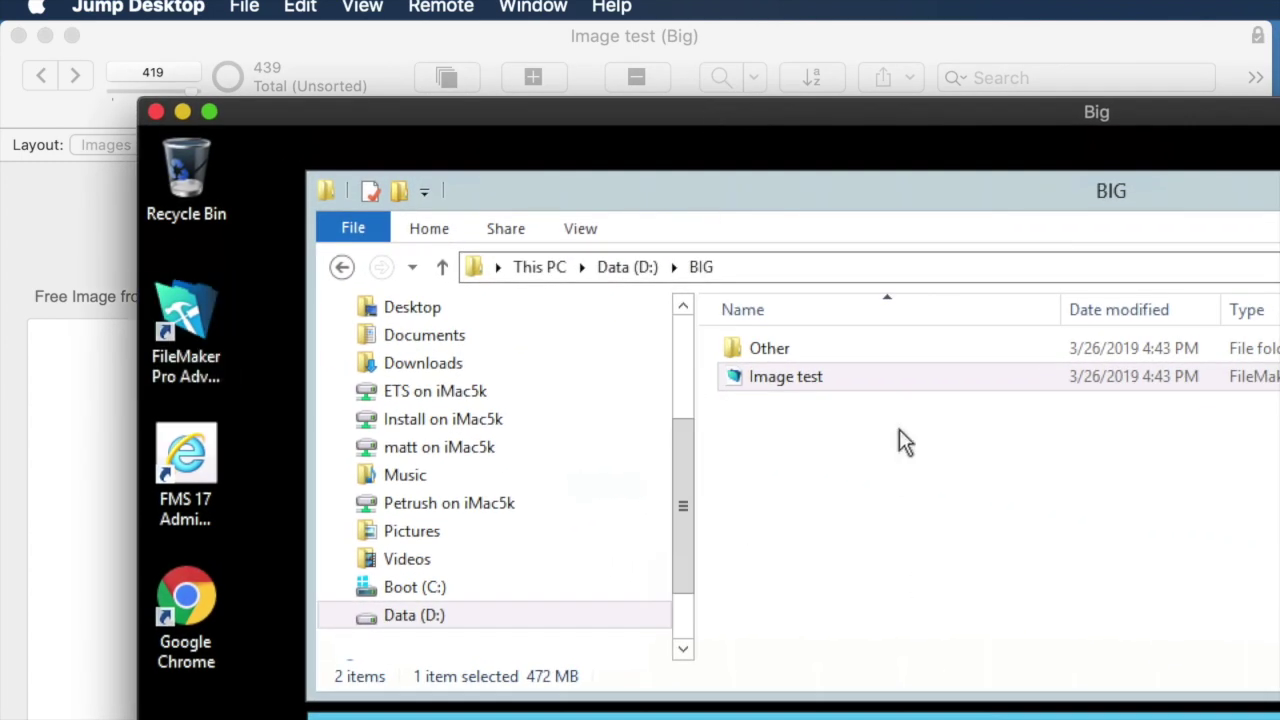
{"action": "double_click", "coordinate": [1129, 121]}
{"action": "double_click", "coordinate": [980, 125]}
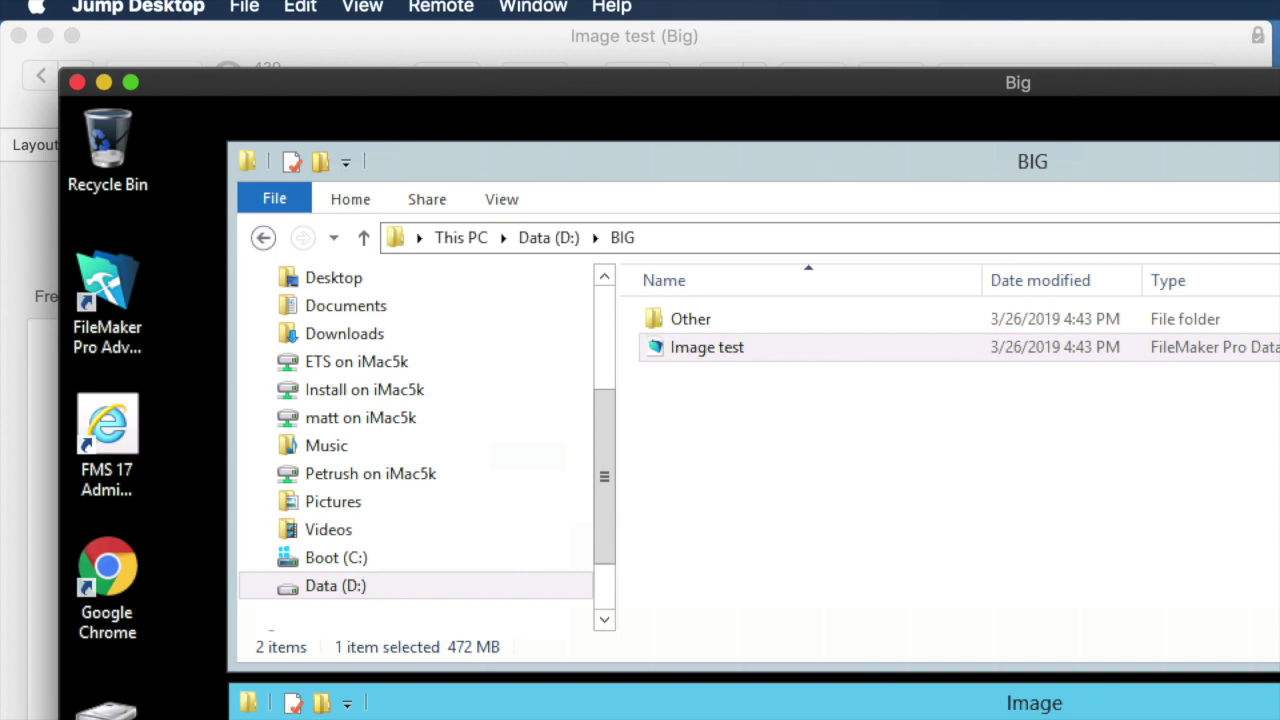
{"action": "left_click_drag", "start_coordinate": [514, 86], "coordinate": [1130, 110]}
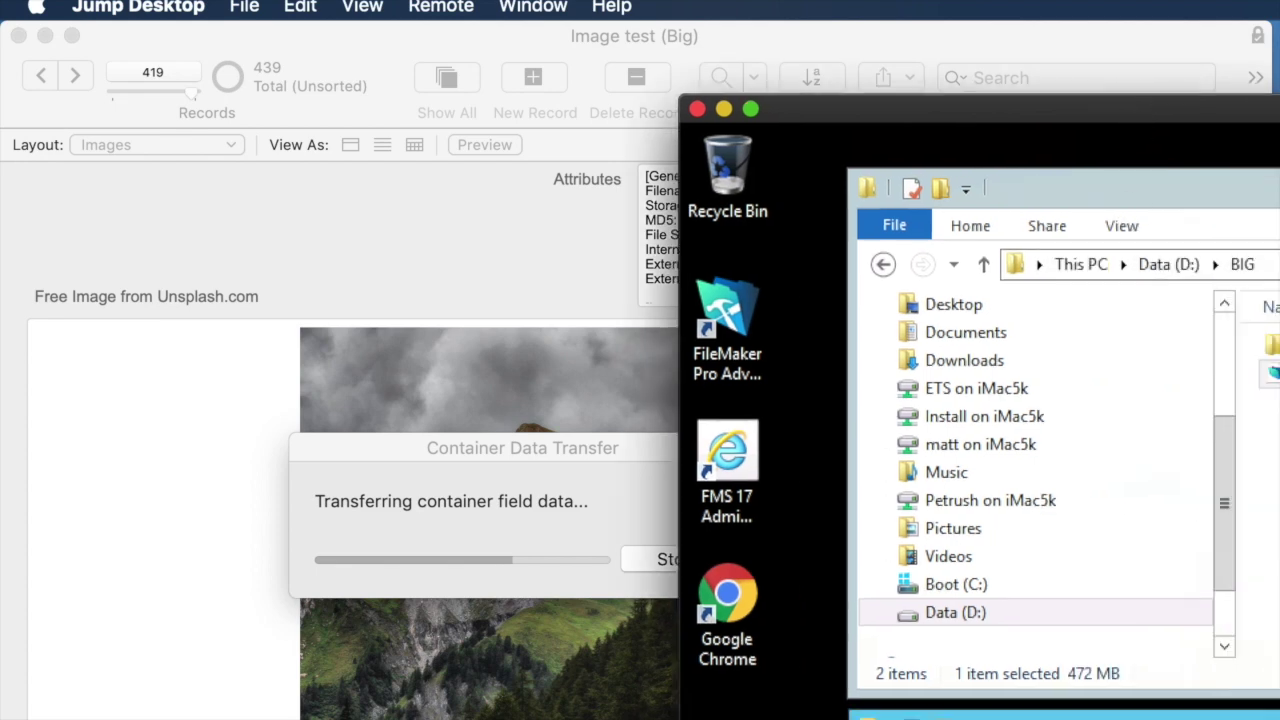
{"action": "left_click_drag", "start_coordinate": [1130, 110], "coordinate": [914, 94]}
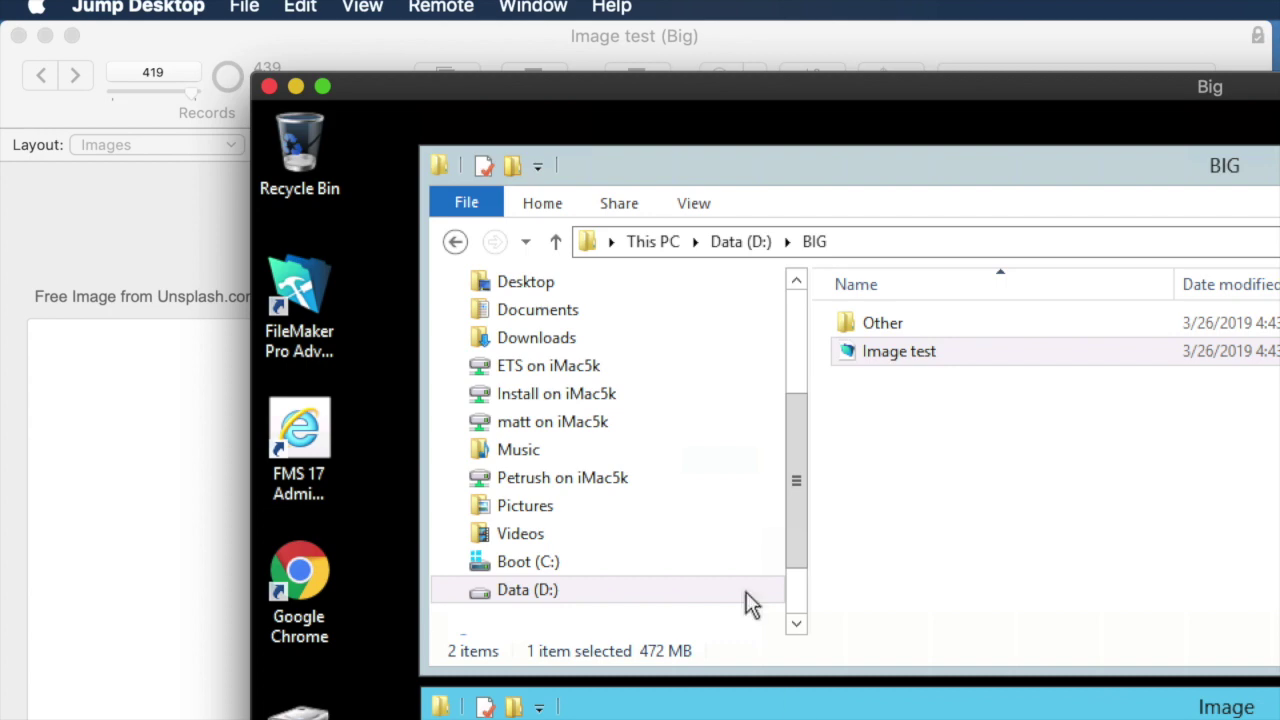
{"action": "left_click_drag", "start_coordinate": [531, 88], "coordinate": [1279, 169]}
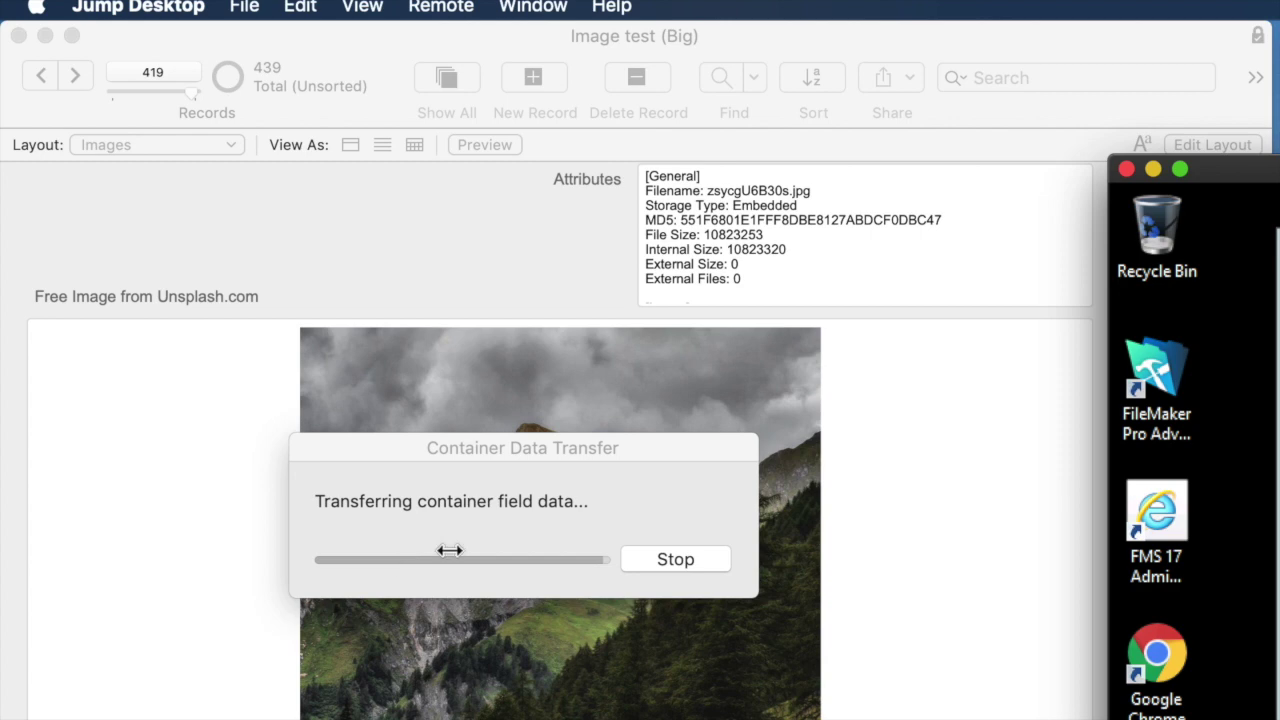
Step: Return to FileMaker Pro and dismiss the transfer summary for the container data
{"action": "left_click", "coordinate": [707, 575]}
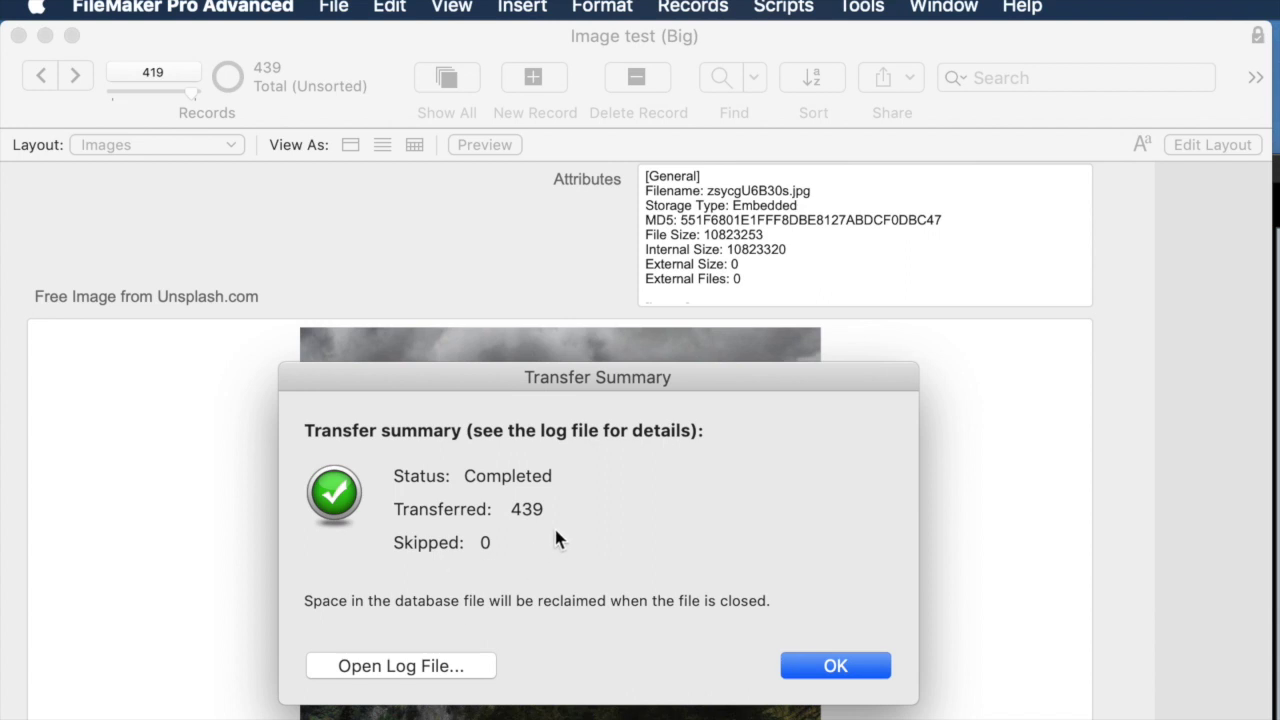
{"action": "left_click", "coordinate": [835, 666]}
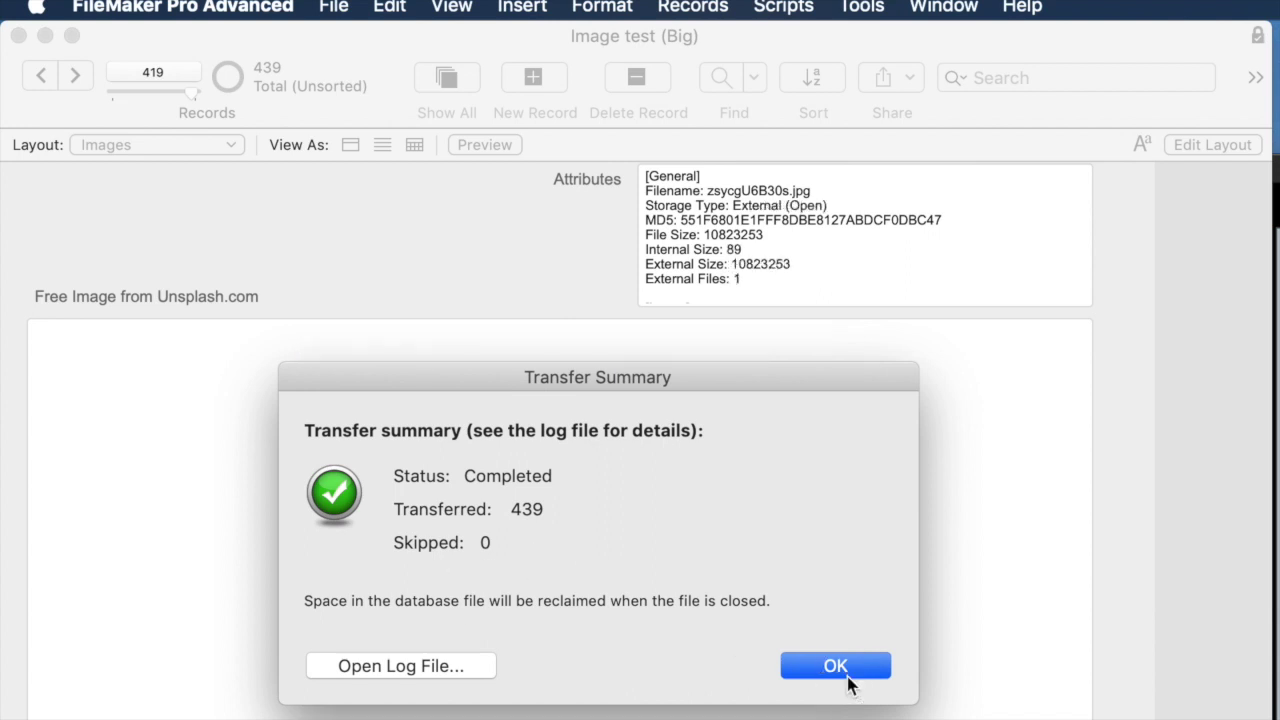
{"action": "left_click", "coordinate": [1134, 527]}
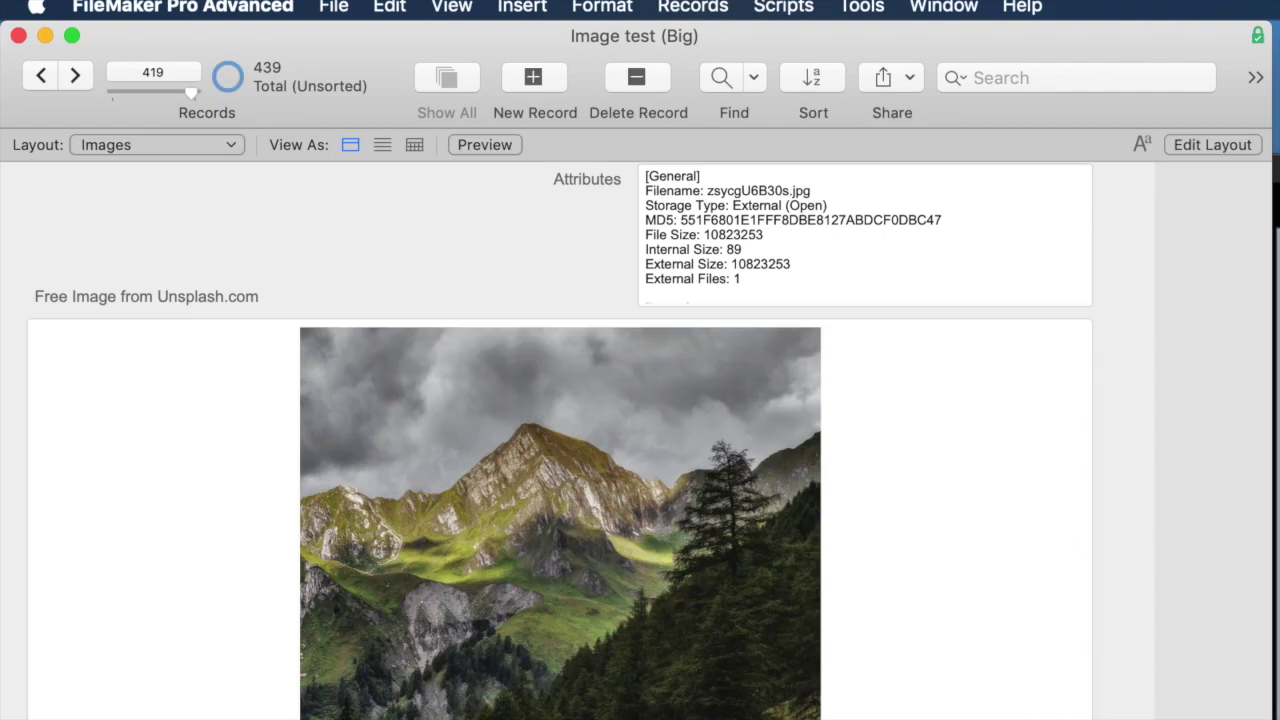
Step: Switch to Jump Desktop and check the Image test file's size in the server's BIG folder
{"action": "key", "text": "super+Tab"}
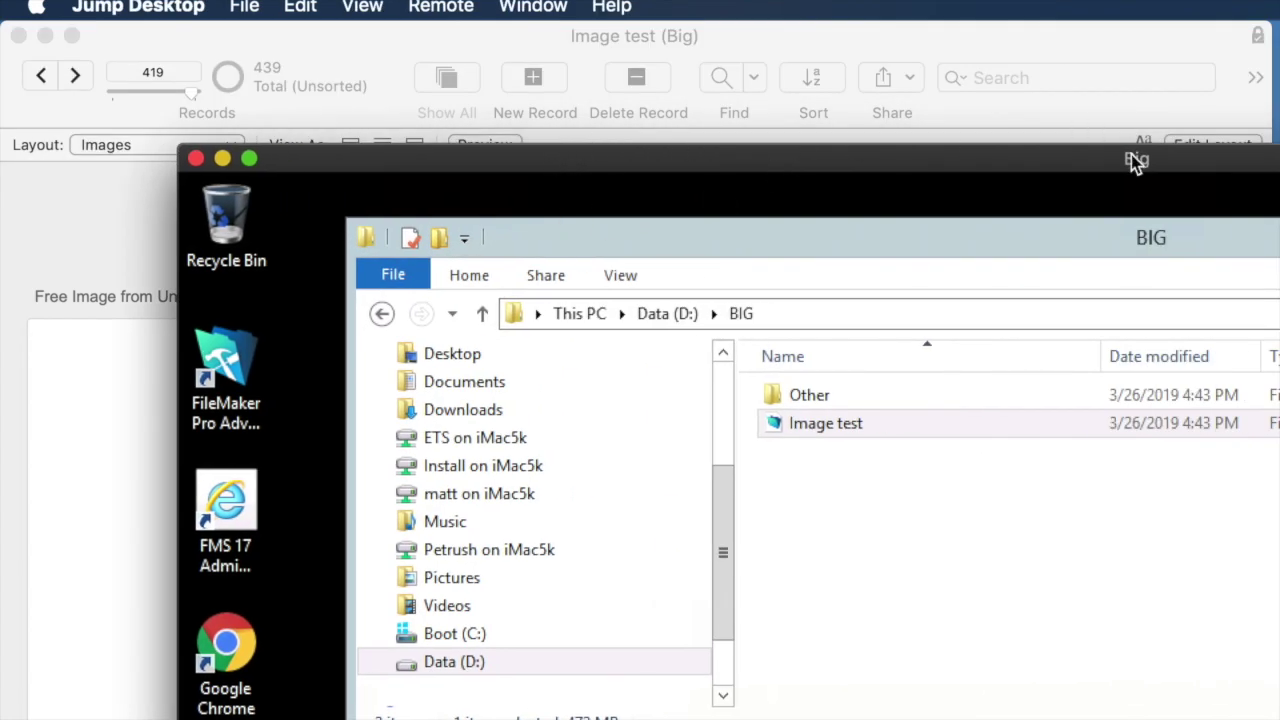
{"action": "double_click", "coordinate": [850, 152]}
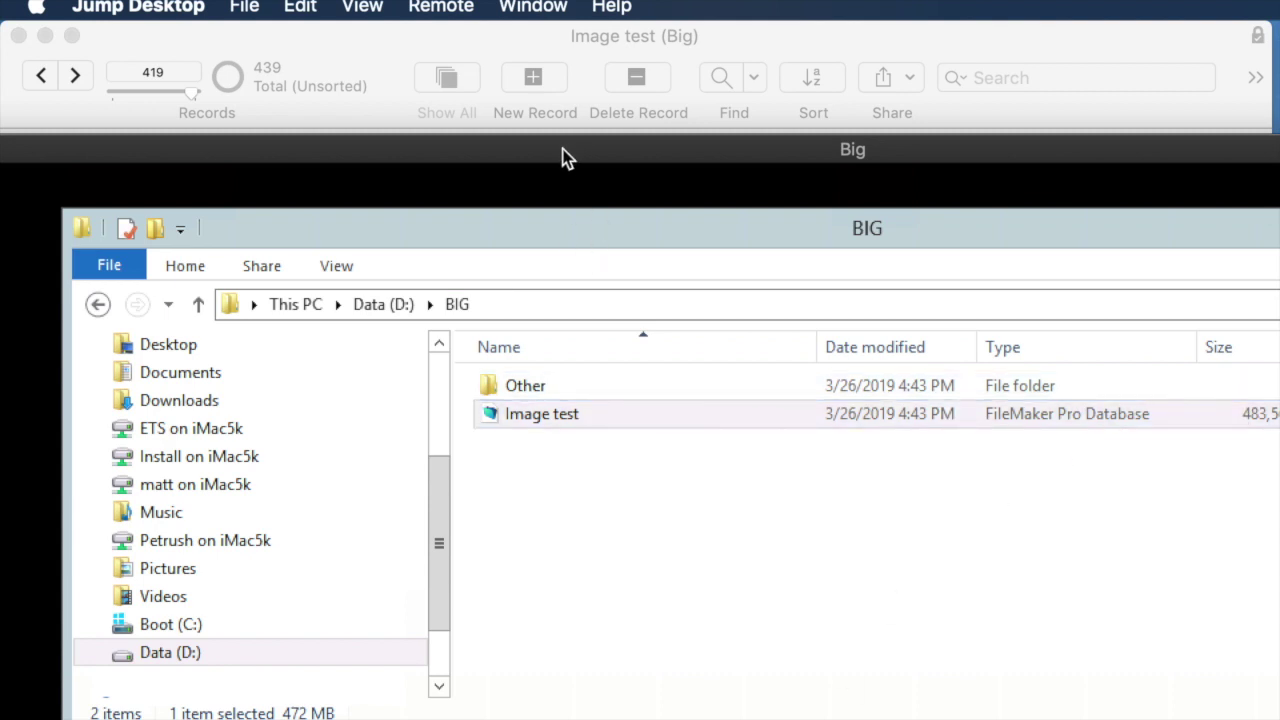
{"action": "left_click_drag", "start_coordinate": [566, 150], "coordinate": [929, 146]}
Step: Return to FileMaker Pro and close the Image test database
{"action": "key", "text": "super+Tab"}
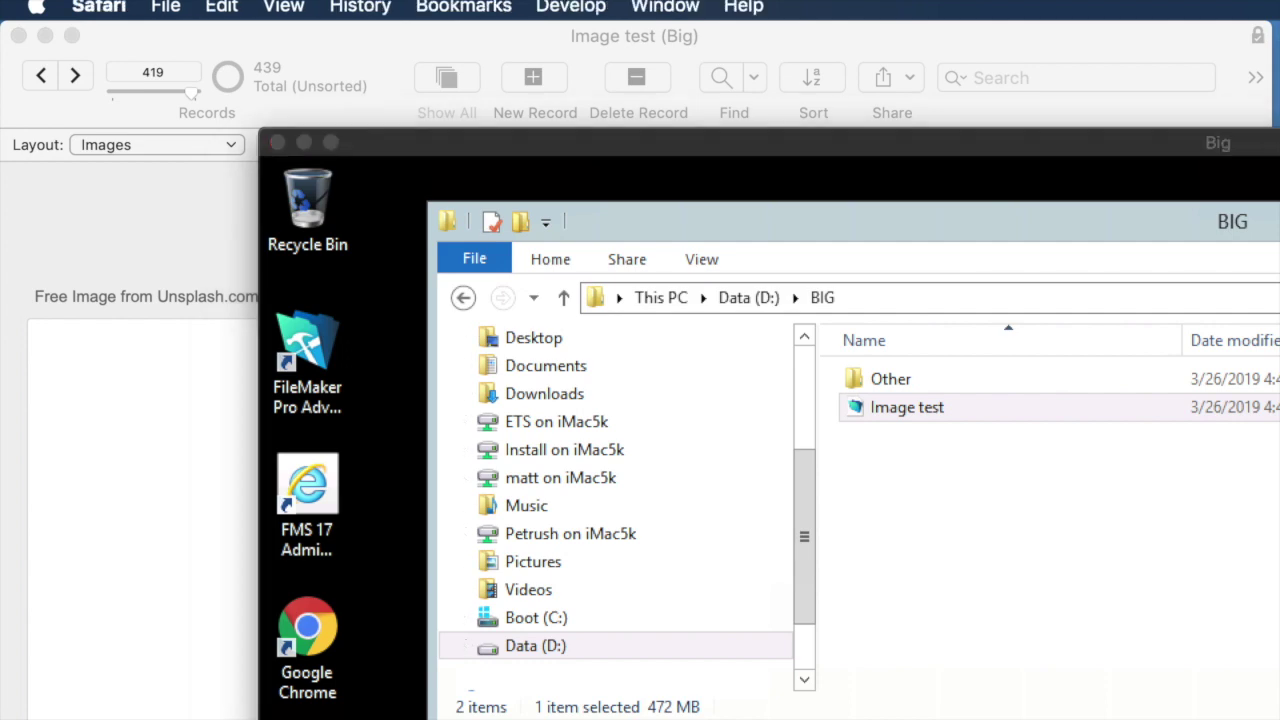
{"action": "left_click", "coordinate": [213, 530]}
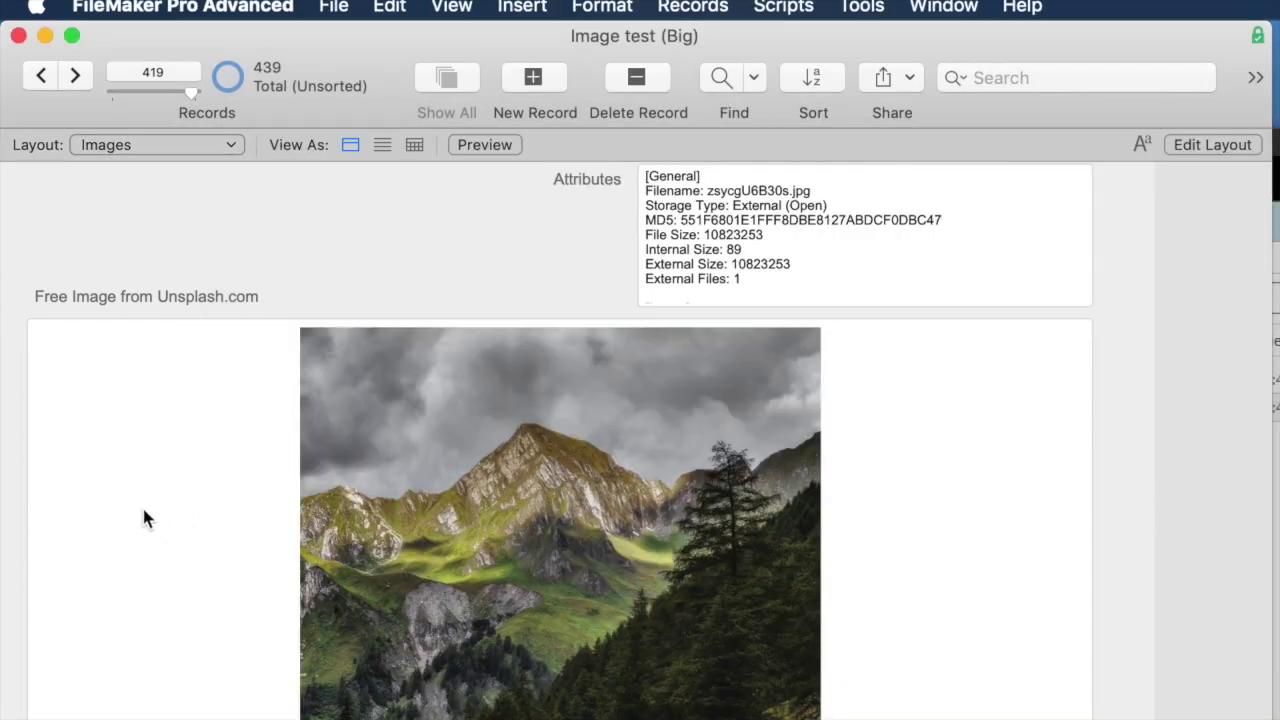
{"action": "key", "text": "super+h"}
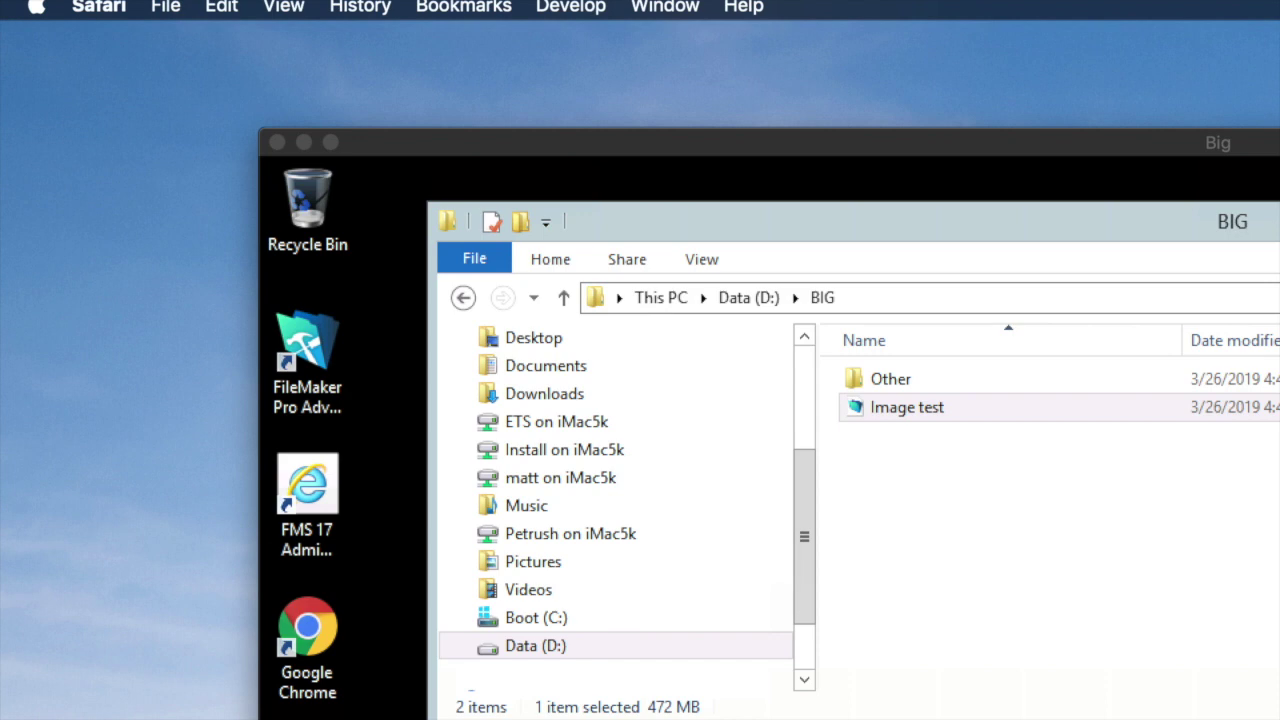
Step: In Jump Desktop, examine the Image test file's modification date and size in the server's BIG folder after closing the database
{"action": "left_click_drag", "start_coordinate": [820, 154], "coordinate": [300, 168]}
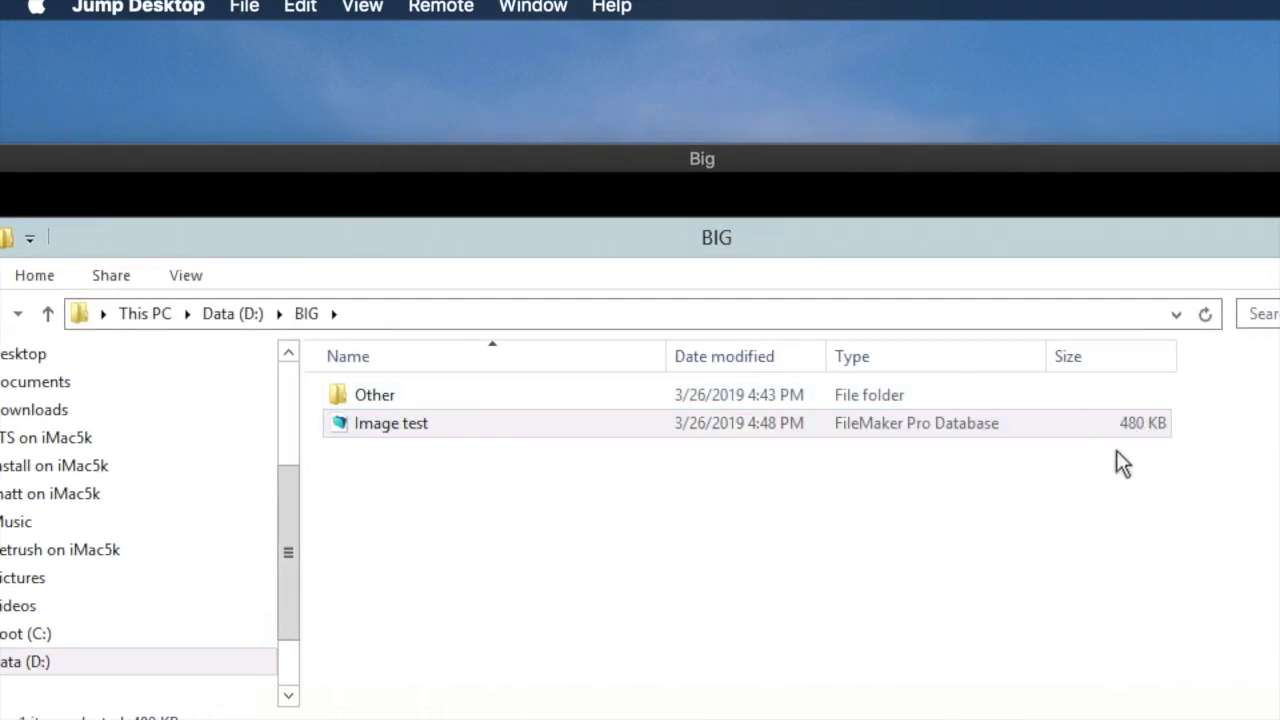
{"action": "left_click_drag", "start_coordinate": [651, 163], "coordinate": [680, 149]}
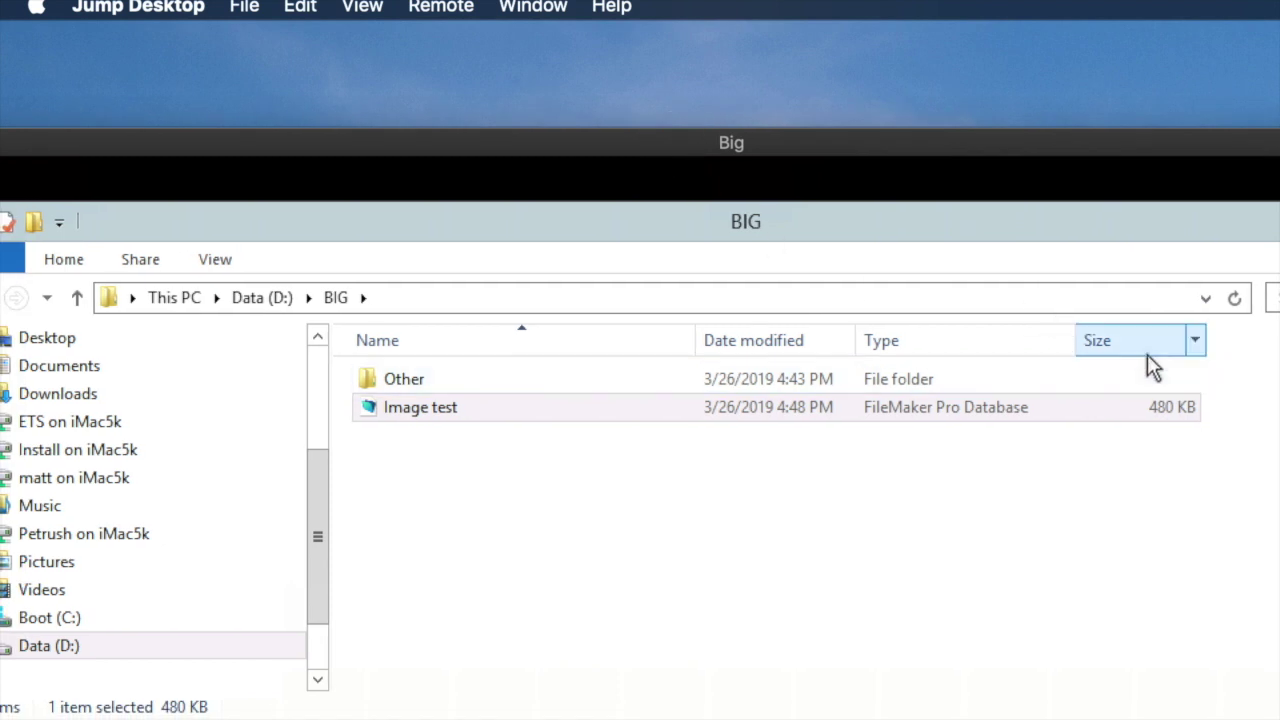
{"action": "left_click_drag", "start_coordinate": [547, 146], "coordinate": [760, 120]}
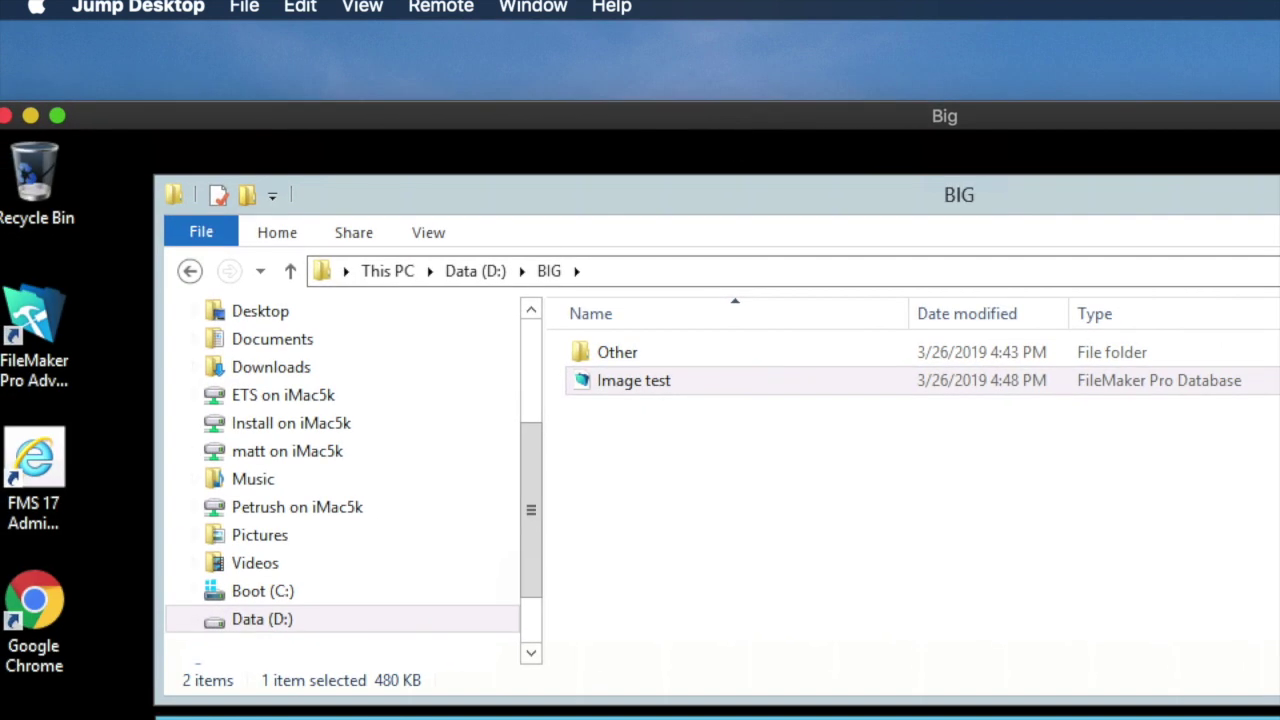
{"action": "key", "text": "super+Tab"}
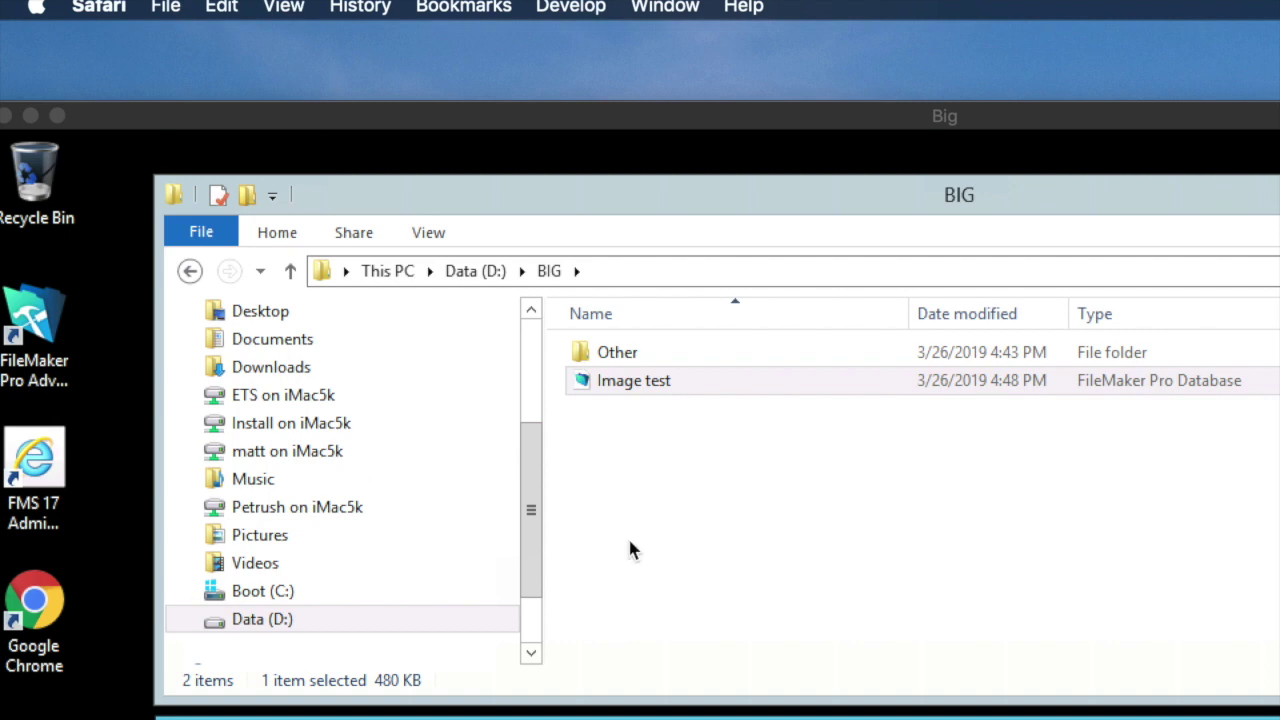
{"action": "left_click_drag", "start_coordinate": [912, 112], "coordinate": [718, 113]}
{"action": "double_click", "coordinate": [649, 96]}
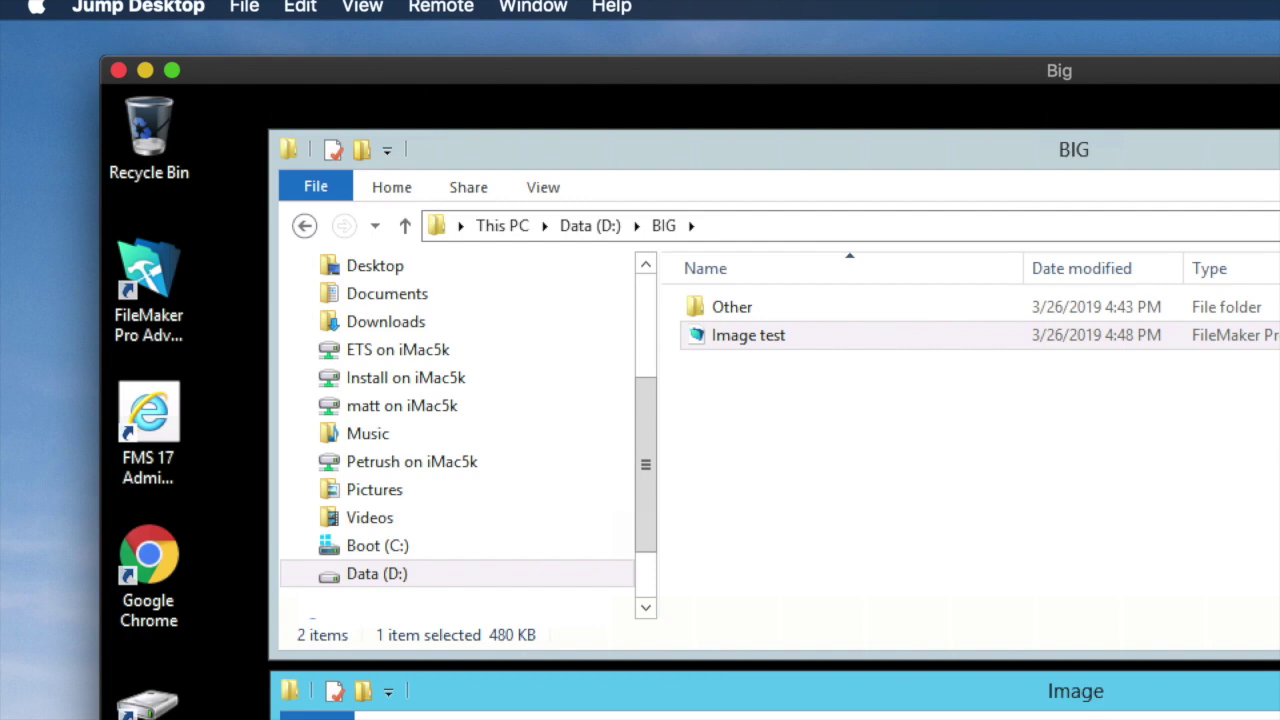
Step: Switch to FileMaker Pro, reopen the hosted Image test database and browse the first five records on the Images layout
{"action": "key", "text": "super+Tab"}
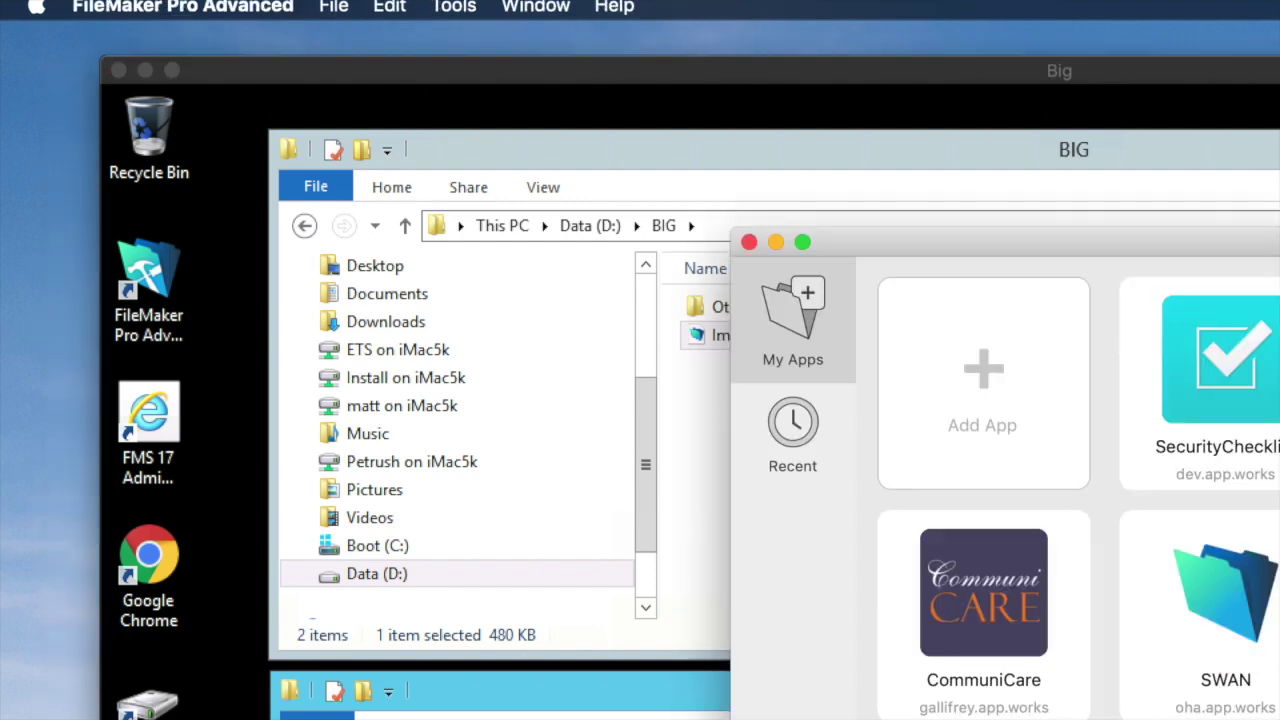
{"action": "key", "text": "super+w"}
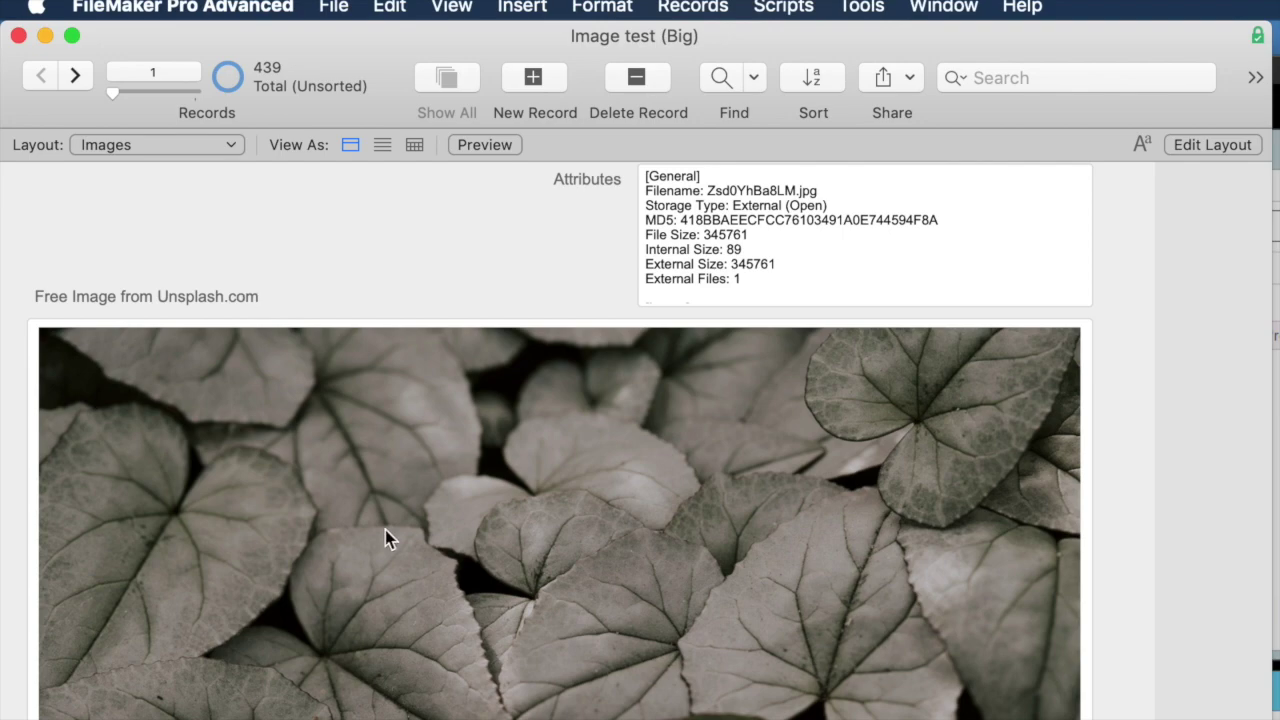
{"action": "key", "text": "ctrl+Down"}
{"action": "key", "text": "ctrl+Down"}
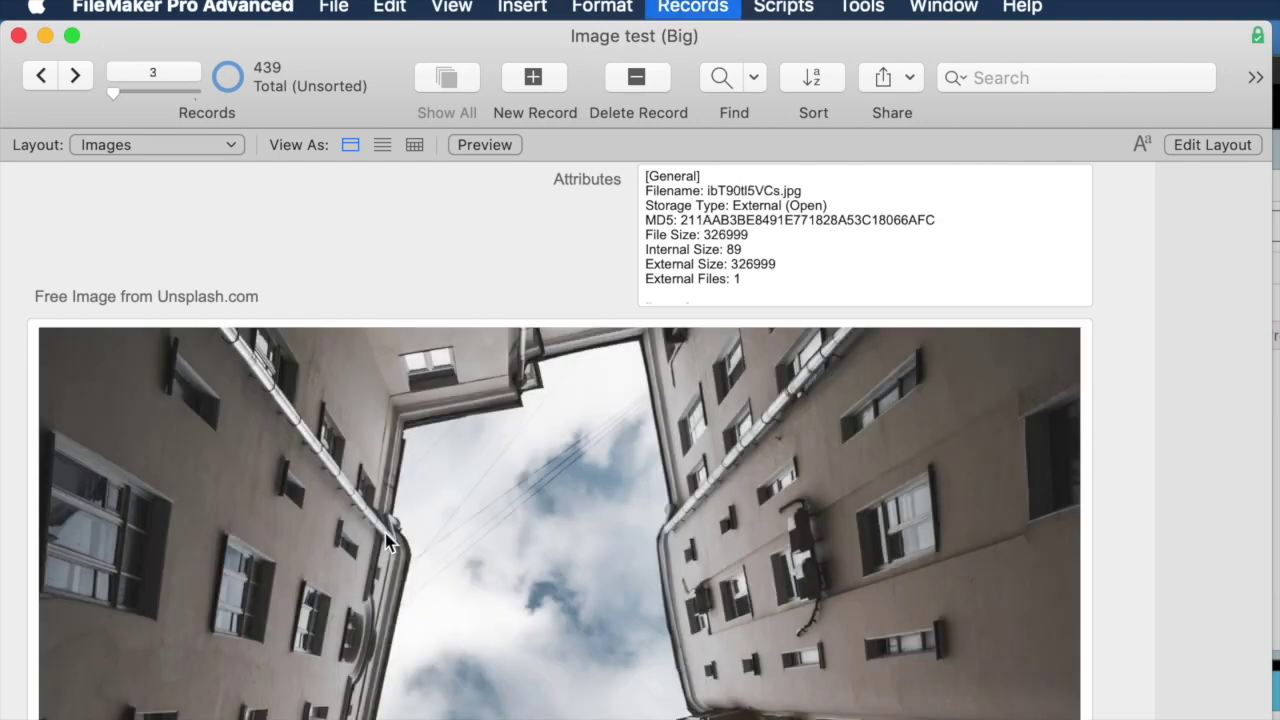
{"action": "key", "text": "ctrl+Down"}
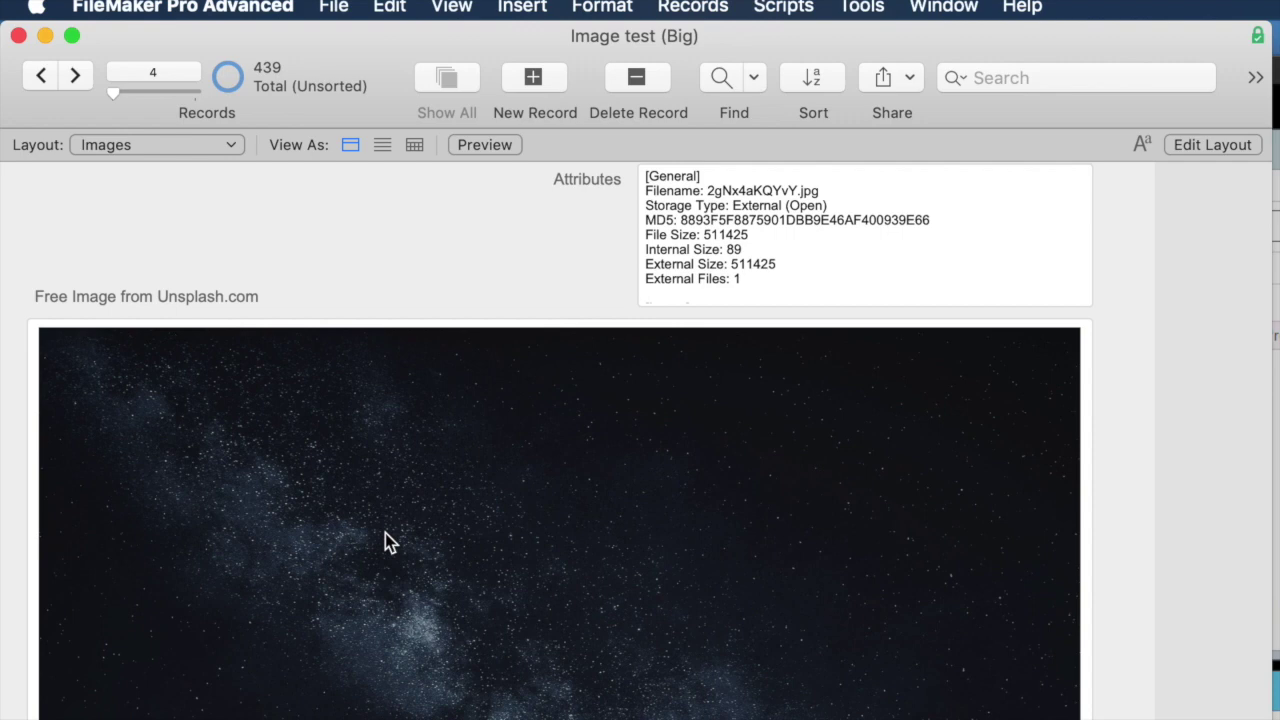
{"action": "key", "text": "ctrl+Down"}
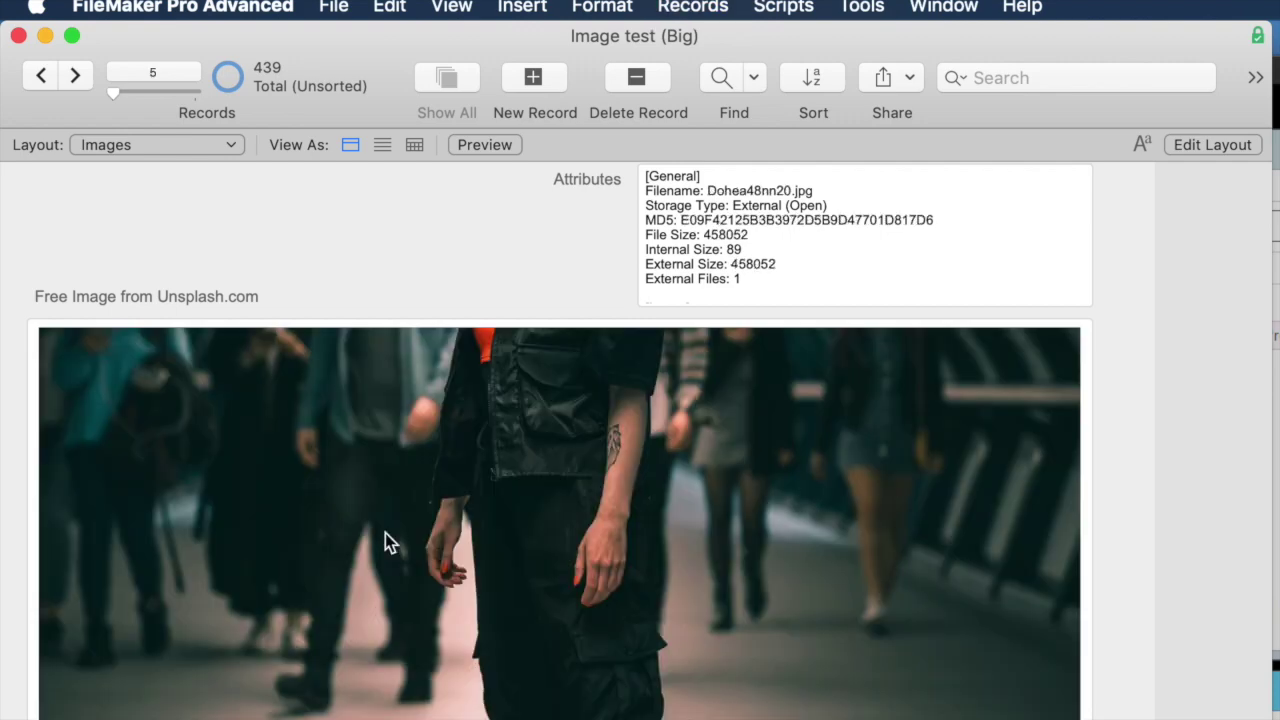
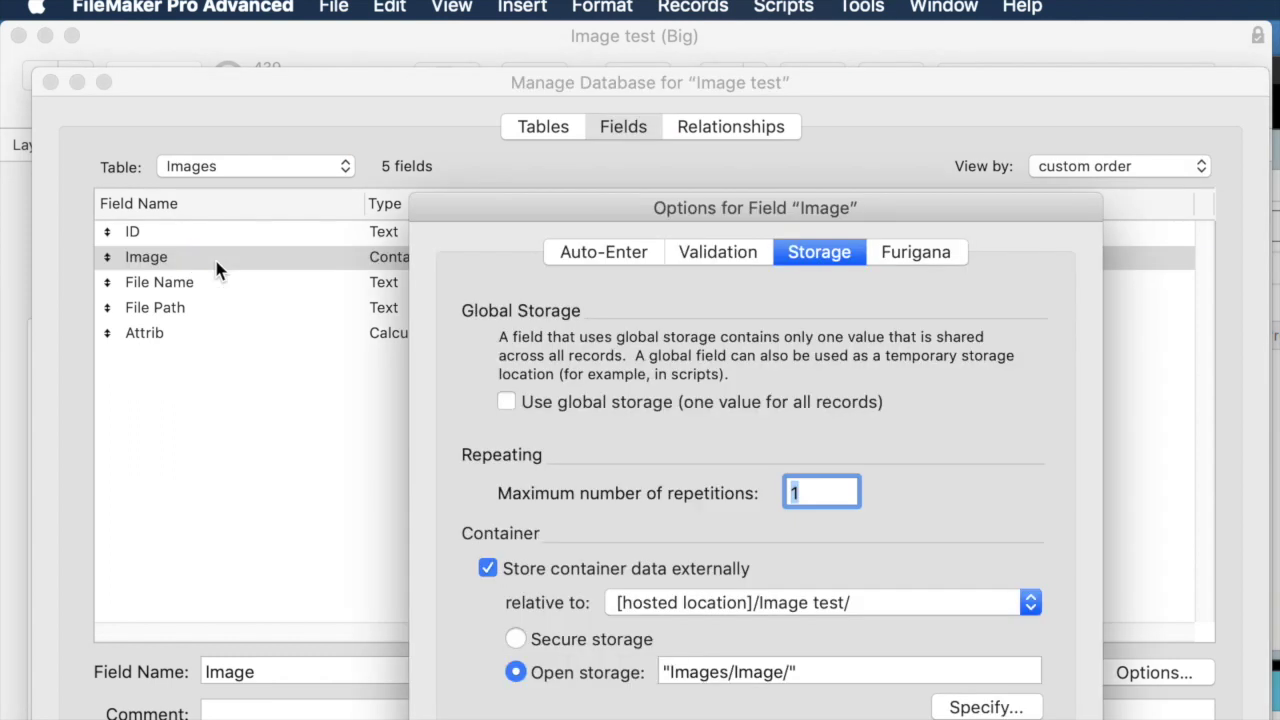
Step: Set the Image field's open storage path to the calculation "Images/" & ID & "/" and save the database changes
{"action": "left_click", "coordinate": [1022, 708]}
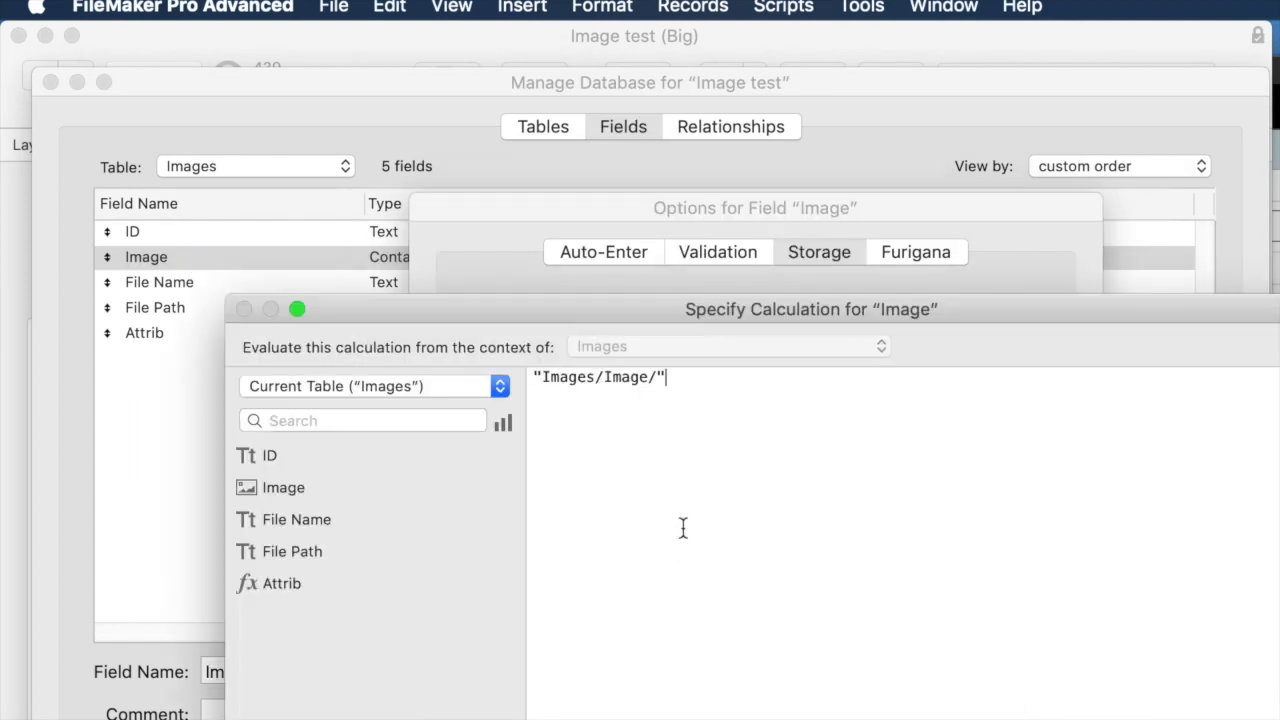
{"action": "key", "text": "Left"}
{"action": "key", "text": "BackSpace"}
{"action": "key", "text": "BackSpace"}
{"action": "key", "text": "BackSpace"}
{"action": "key", "text": "BackSpace"}
{"action": "key", "text": "BackSpace"}
{"action": "key", "text": "BackSpace"}
{"action": "type", "text": "&"}
{"action": "double_click", "coordinate": [294, 457]}
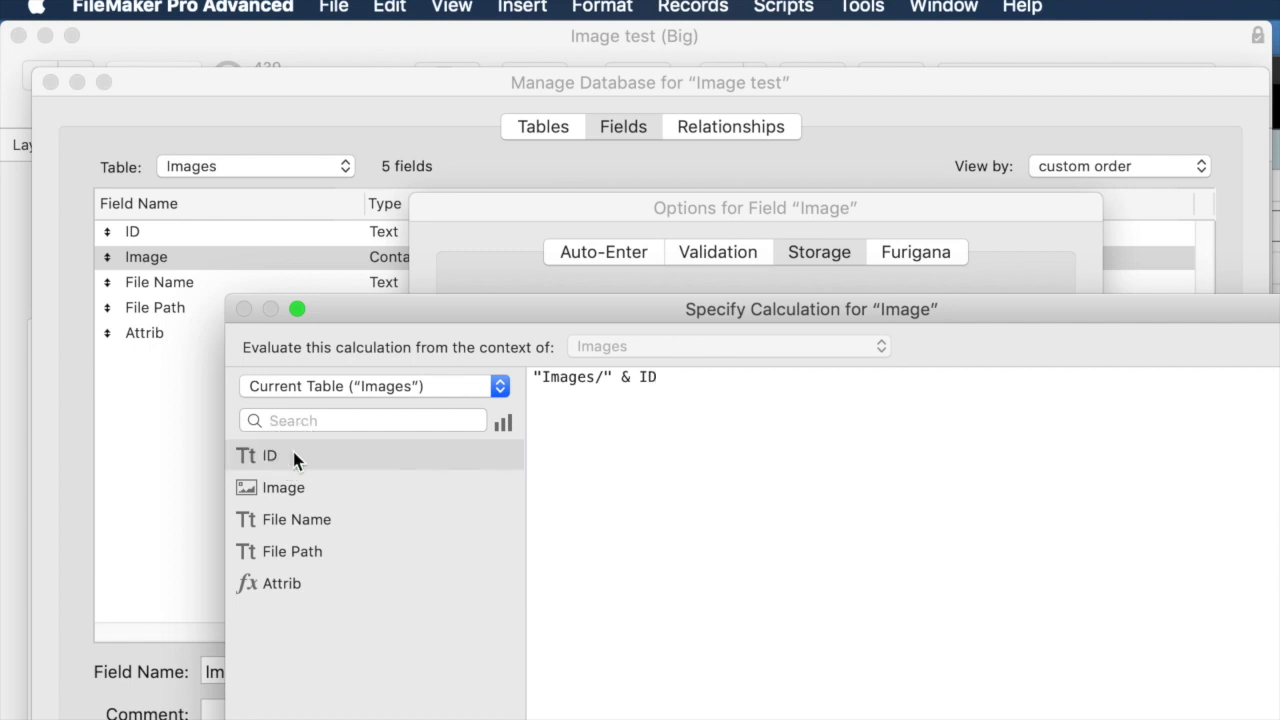
{"action": "type", "text": "& \"/\""}
{"action": "key", "text": "Return"}
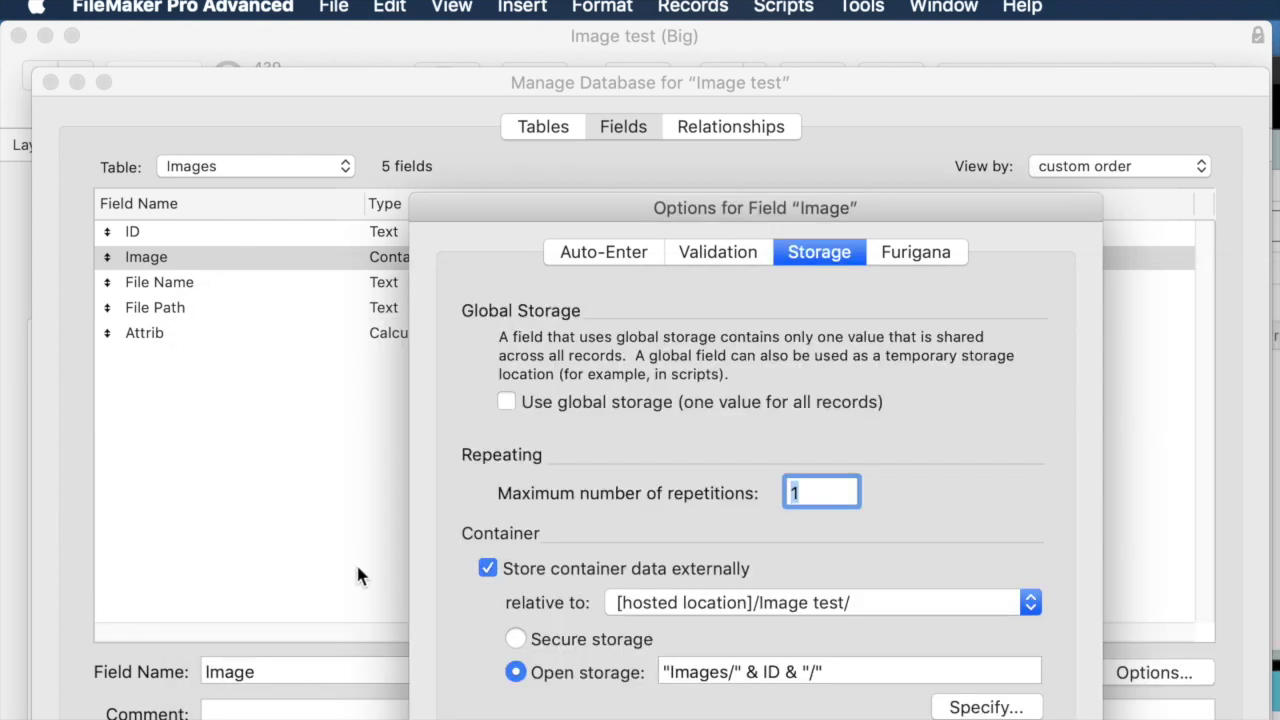
{"action": "key", "text": "Return"}
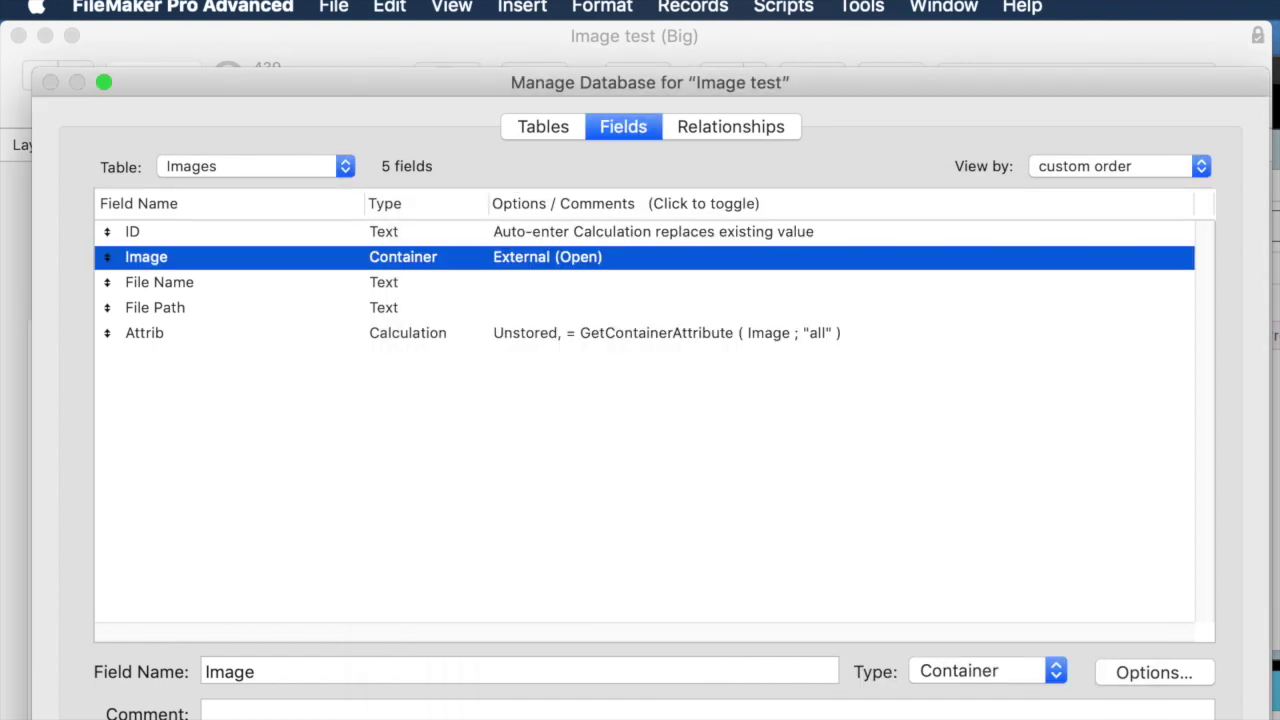
{"action": "key", "text": "Return"}
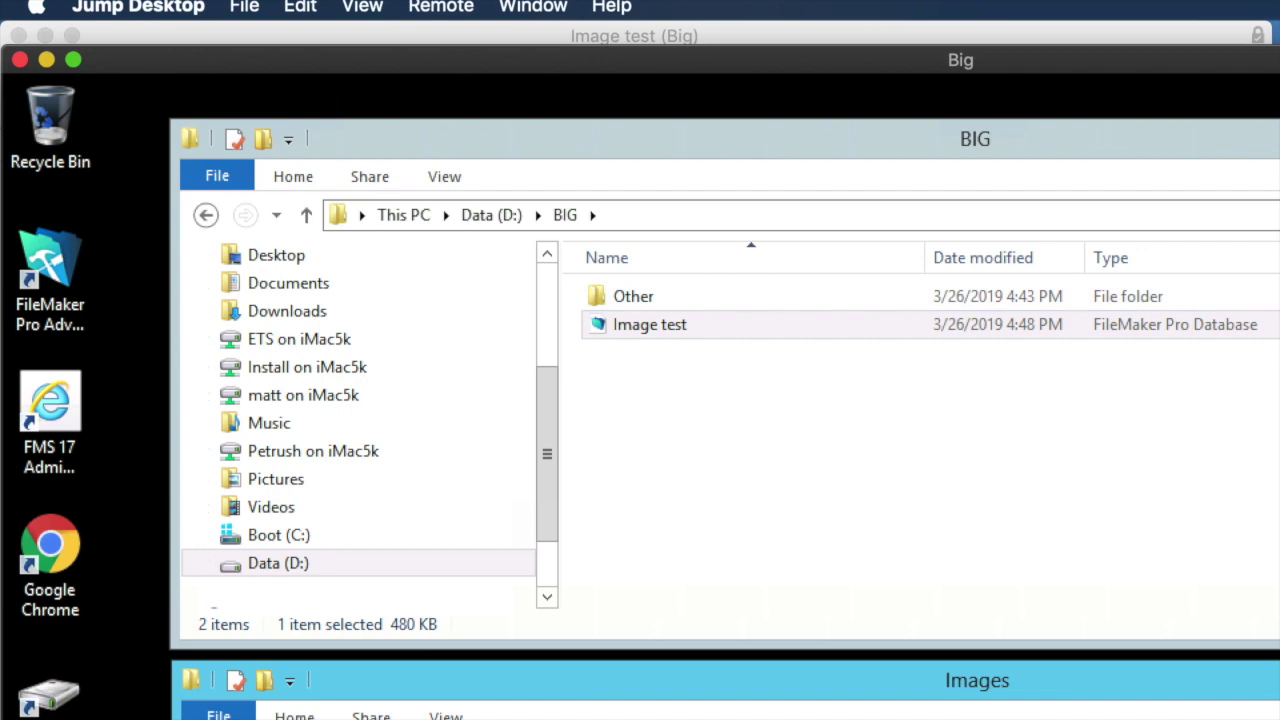
Step: Move the Big remote desktop window aside to examine the current image record's attributes in FileMaker Pro
{"action": "left_click_drag", "start_coordinate": [474, 58], "coordinate": [630, 345]}
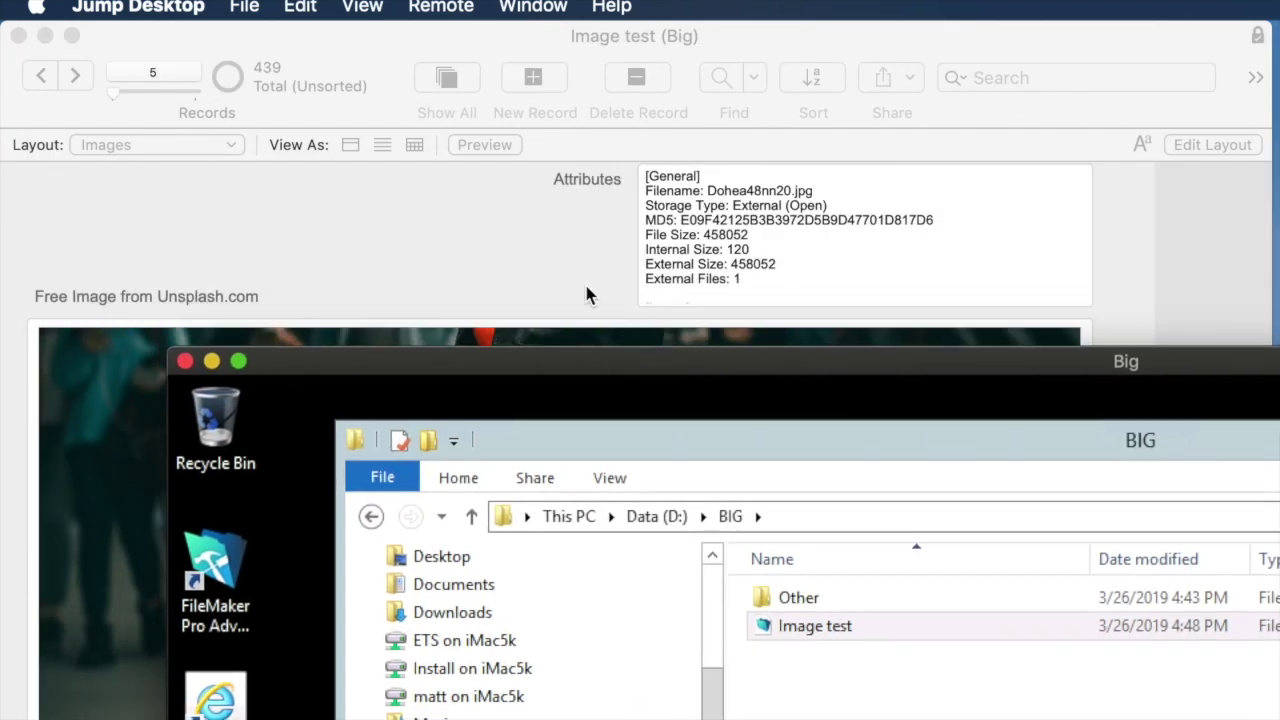